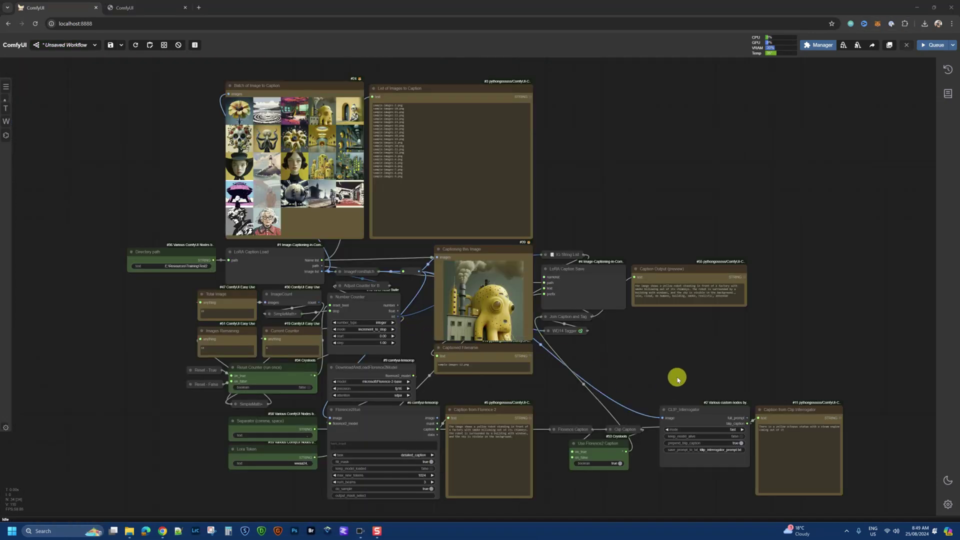
- In the second ComfyUI tab, load 'ComfyUI Captioning Workflow v2 (1).json' from Downloads
{"action": "left_click", "coordinate": [140, 7]}
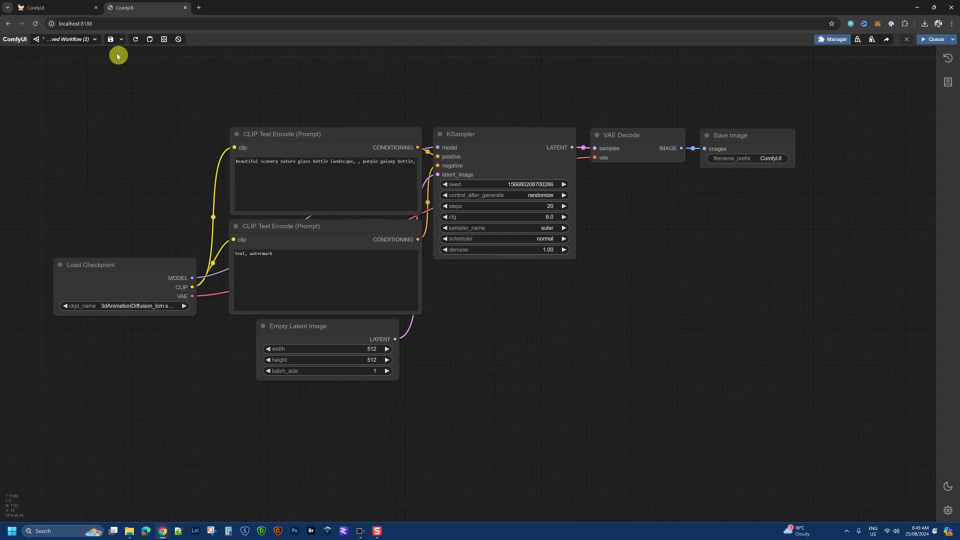
{"action": "left_click", "coordinate": [97, 42]}
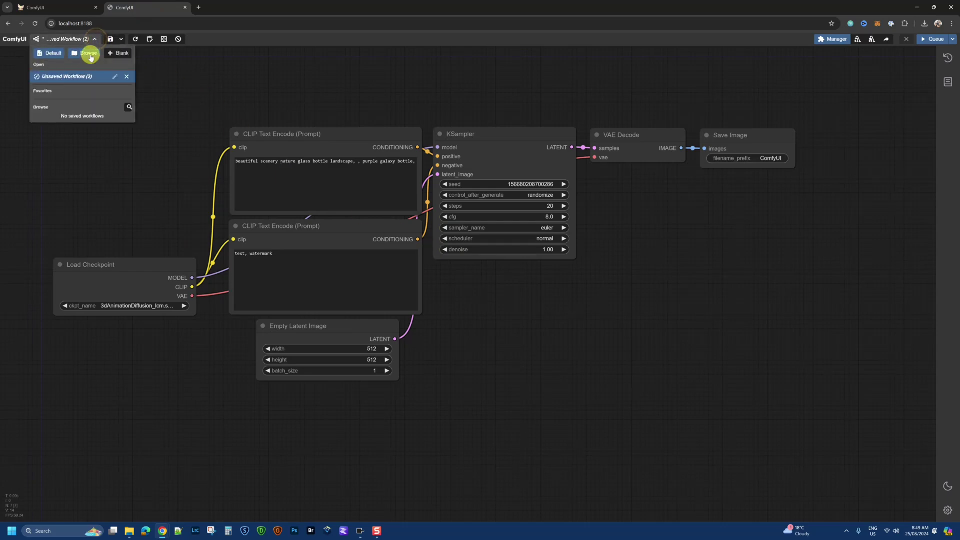
{"action": "left_click", "coordinate": [92, 56]}
{"action": "left_click", "coordinate": [98, 81]}
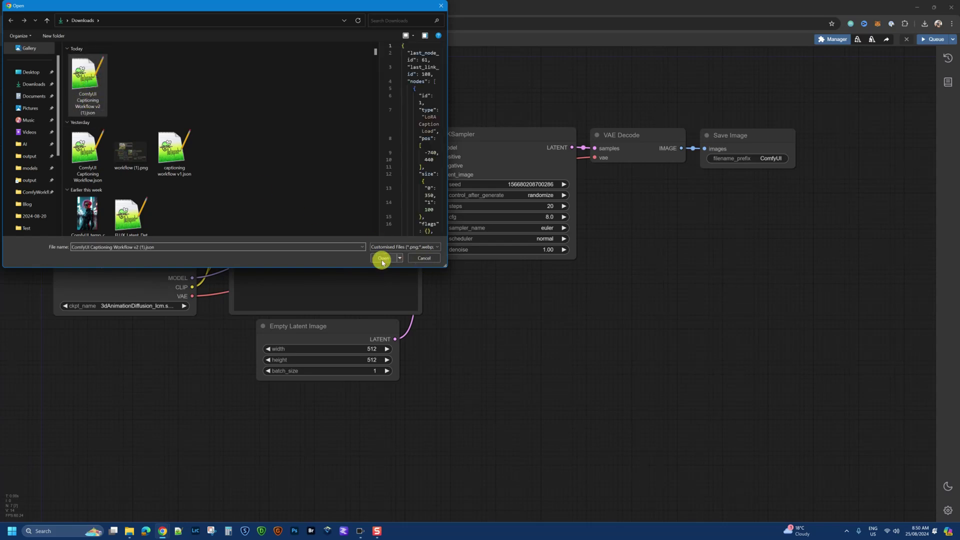
{"action": "left_click", "coordinate": [382, 259]}
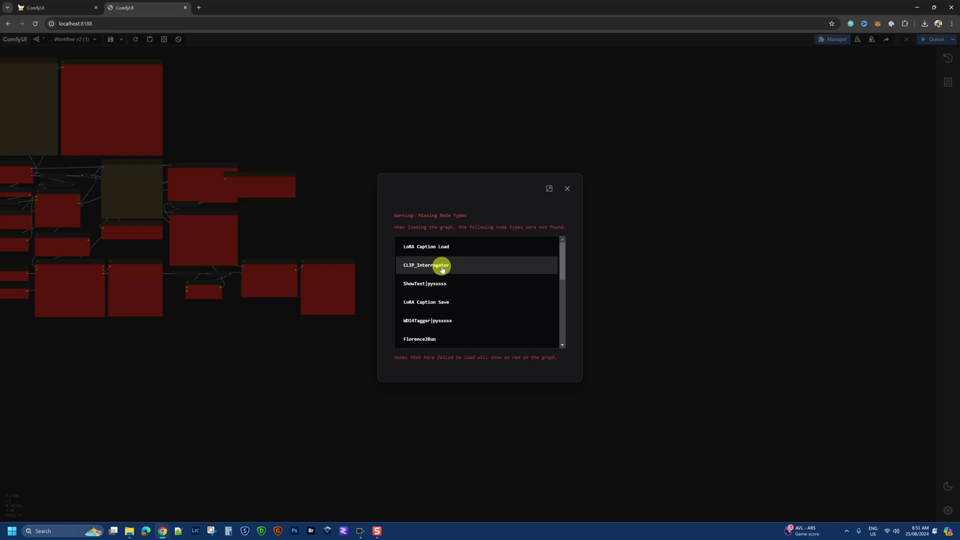
- Review the Missing Node Types list, from LoRA Caption Load through Florence2Run to JWString
{"action": "scroll", "coordinate": [442, 269], "scroll_direction": "down", "scroll_amount": 1}
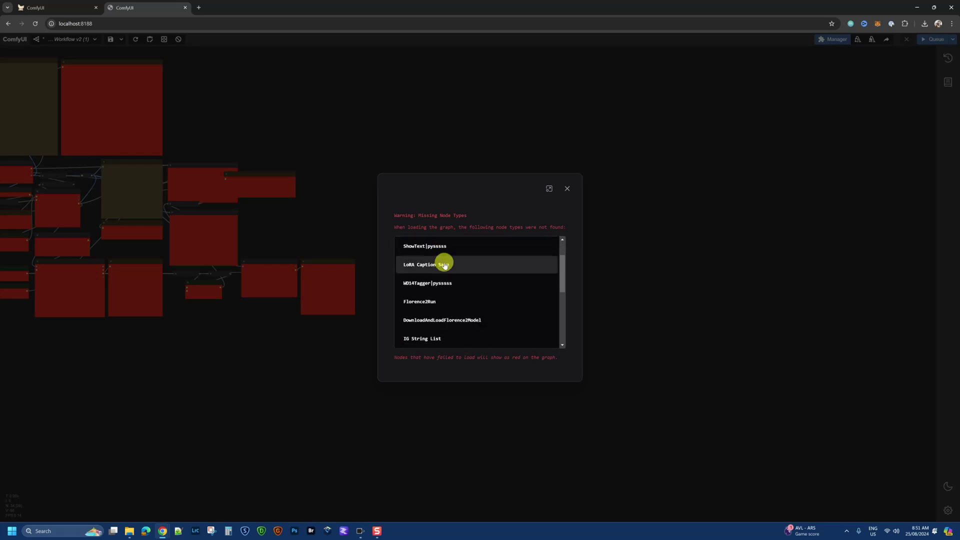
{"action": "scroll", "coordinate": [444, 264], "scroll_direction": "down", "scroll_amount": 3}
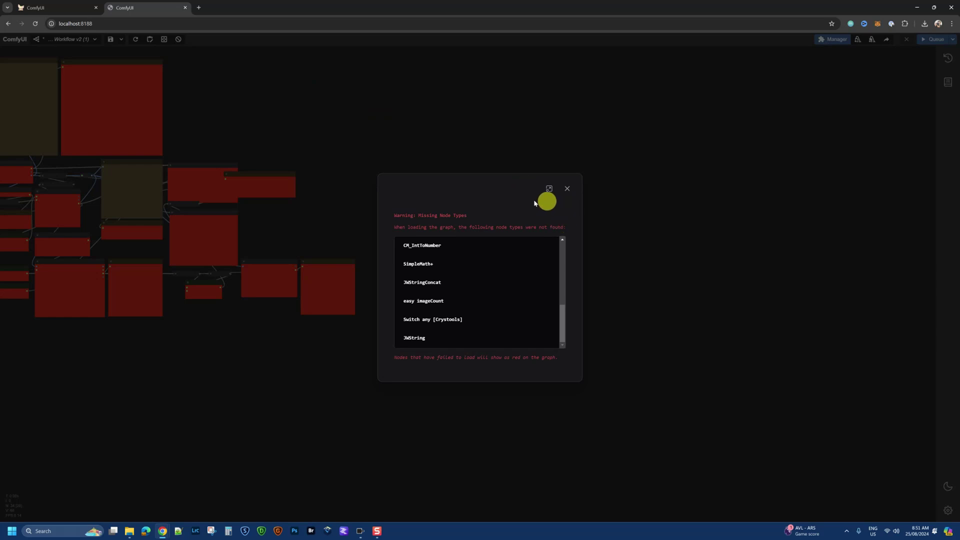
{"action": "scroll", "coordinate": [470, 308], "scroll_direction": "up", "scroll_amount": 5}
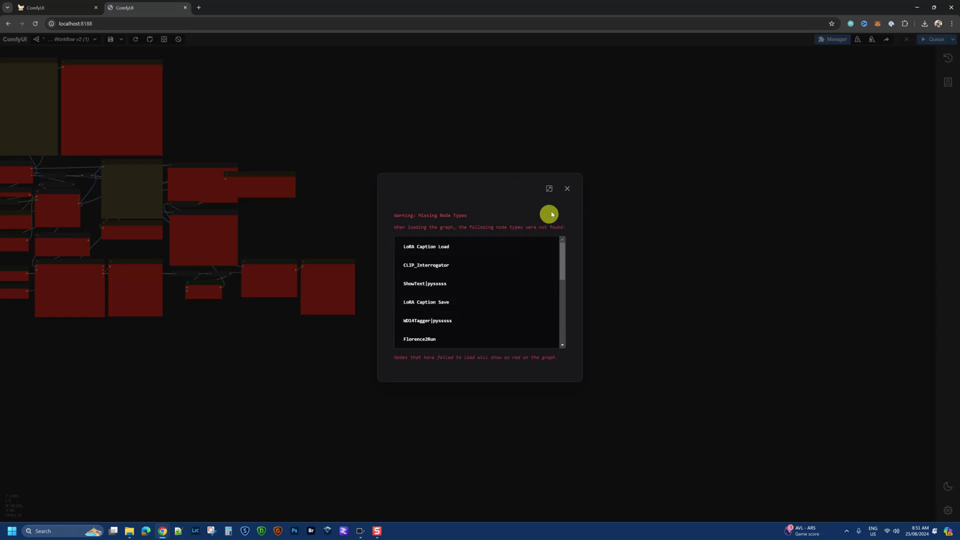
- Close the warning and select all 14 packs in Manager's Install Missing Custom Nodes list
{"action": "left_click", "coordinate": [569, 191]}
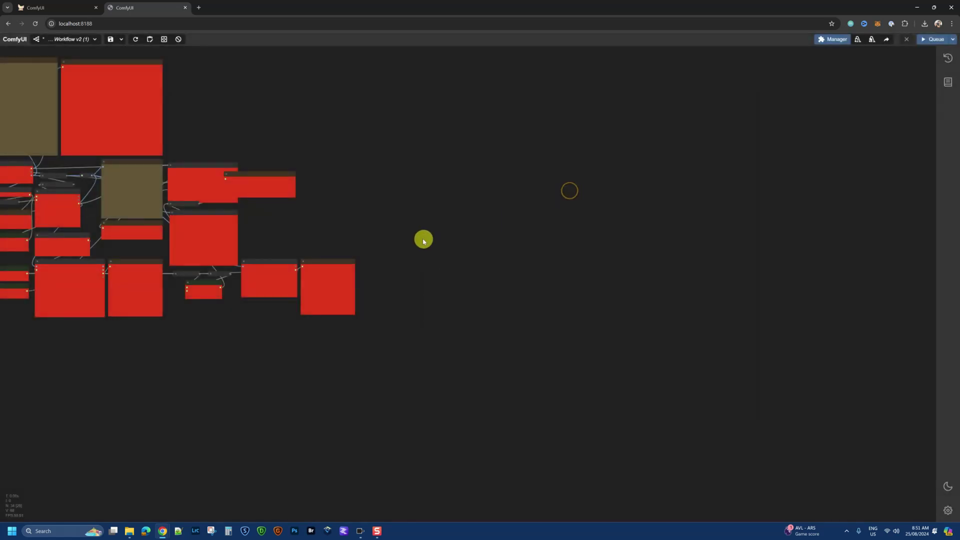
{"action": "left_click_drag", "start_coordinate": [403, 226], "coordinate": [625, 310]}
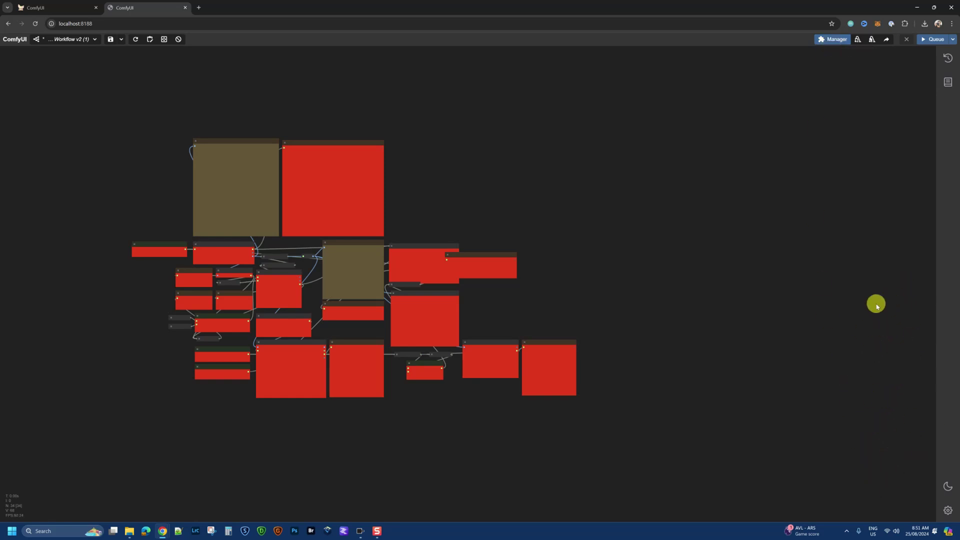
{"action": "left_click", "coordinate": [822, 43]}
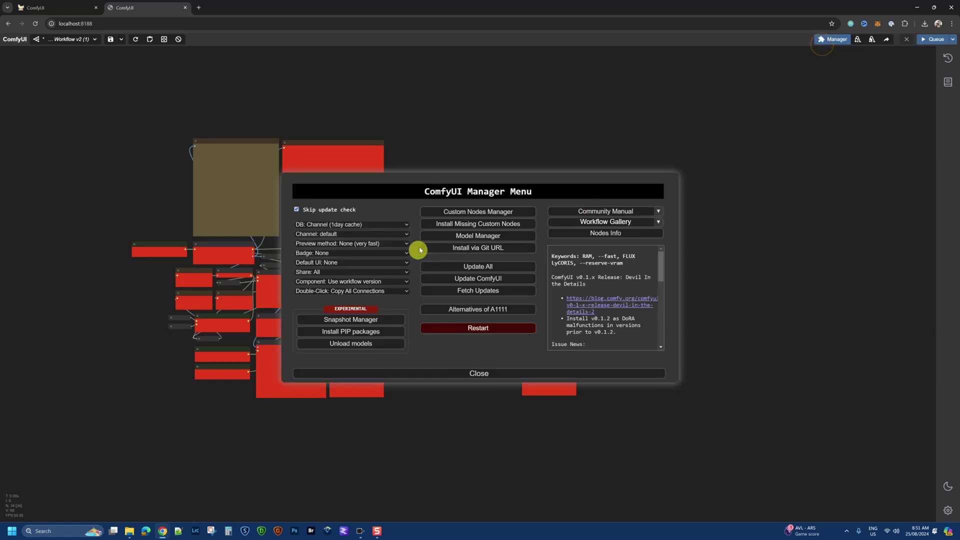
{"action": "left_click", "coordinate": [453, 223]}
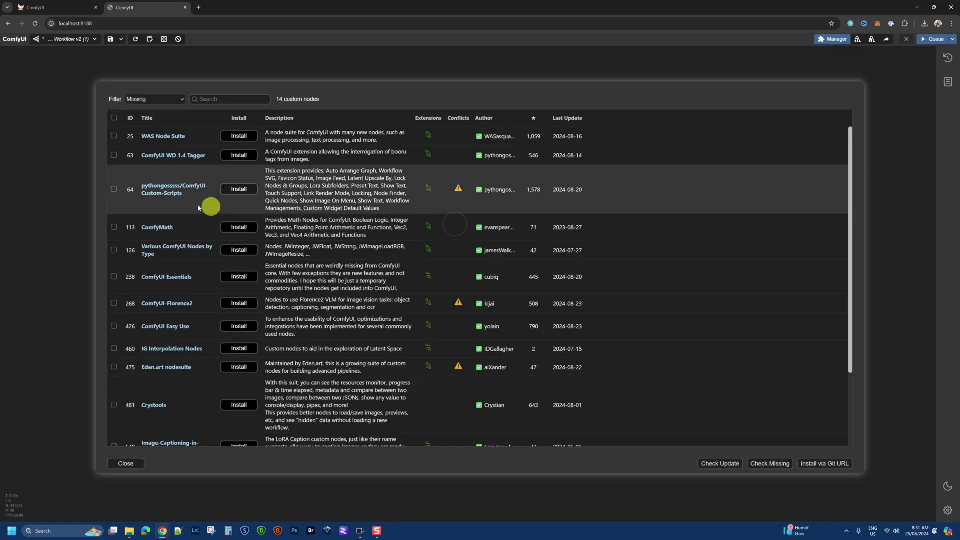
{"action": "scroll", "coordinate": [183, 228], "scroll_direction": "down", "scroll_amount": 2}
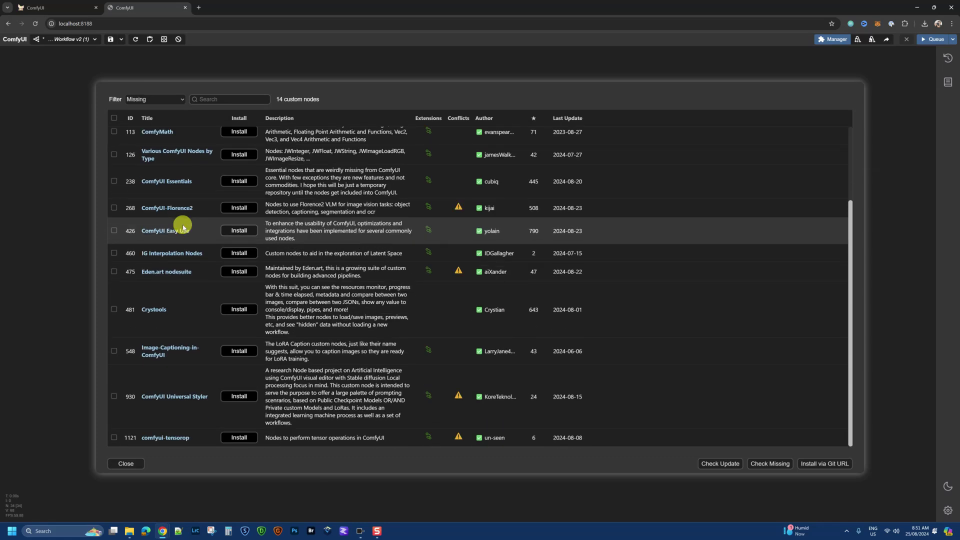
{"action": "scroll", "coordinate": [183, 228], "scroll_direction": "up", "scroll_amount": 2}
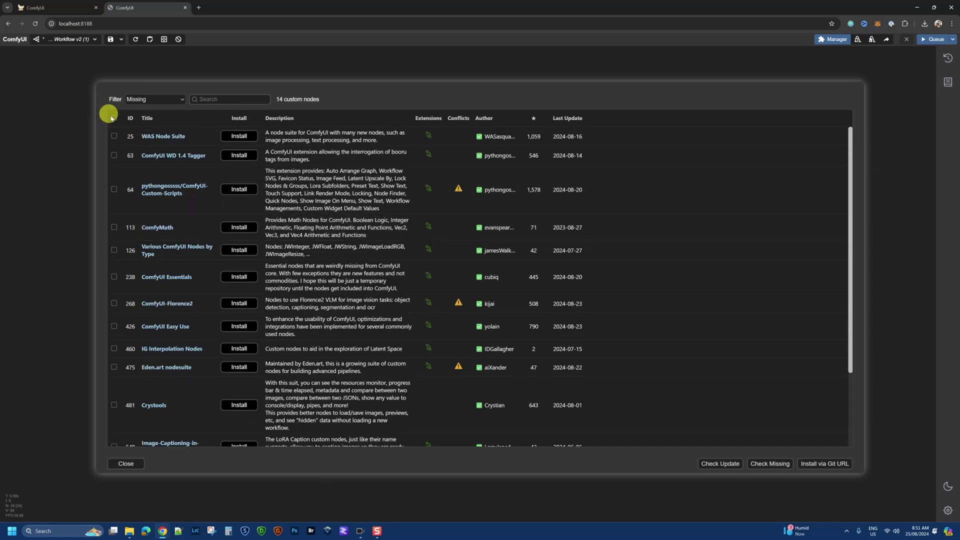
{"action": "left_click", "coordinate": [114, 119]}
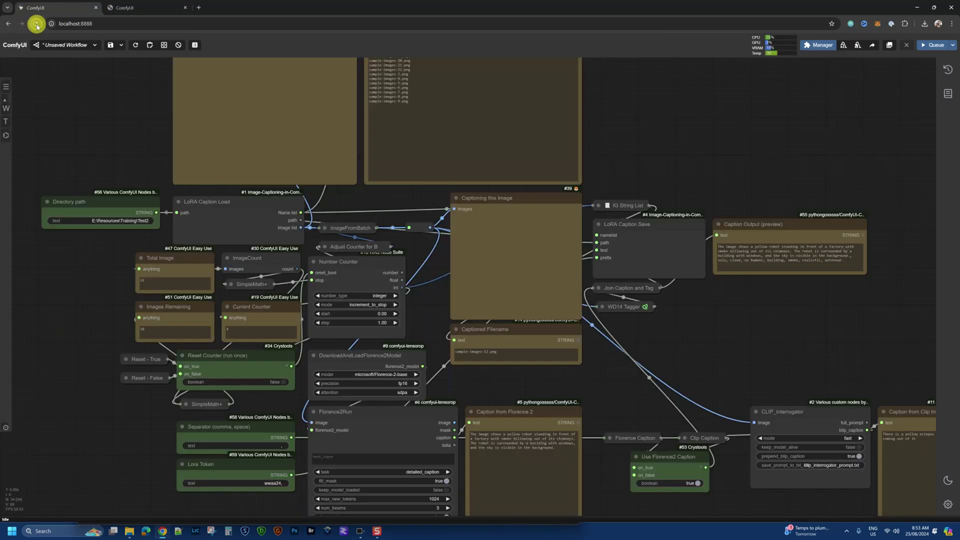
- Reload the ComfyUI page, then bring the Test2 image folder in File Explorer to the front
{"action": "left_click", "coordinate": [36, 23]}
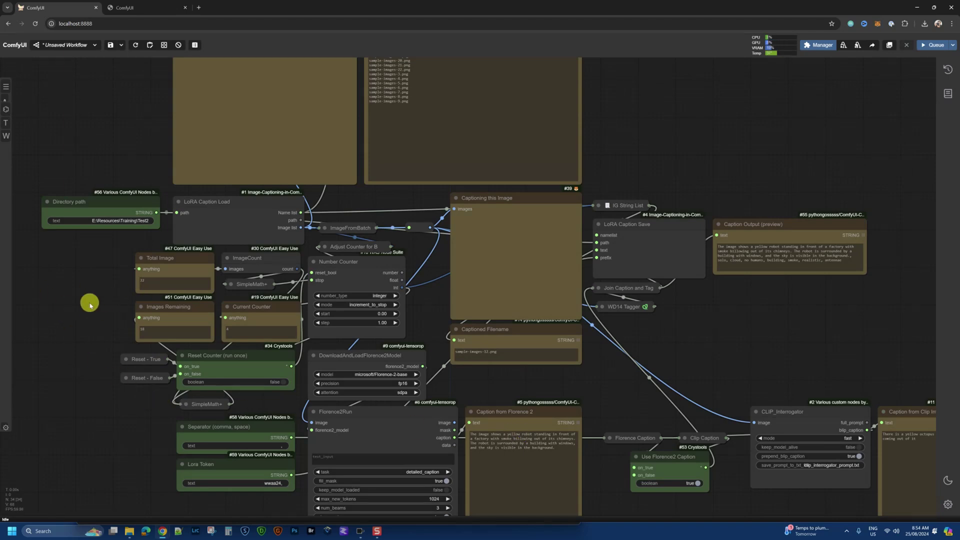
{"action": "scroll", "coordinate": [93, 241], "scroll_direction": "up", "scroll_amount": 4}
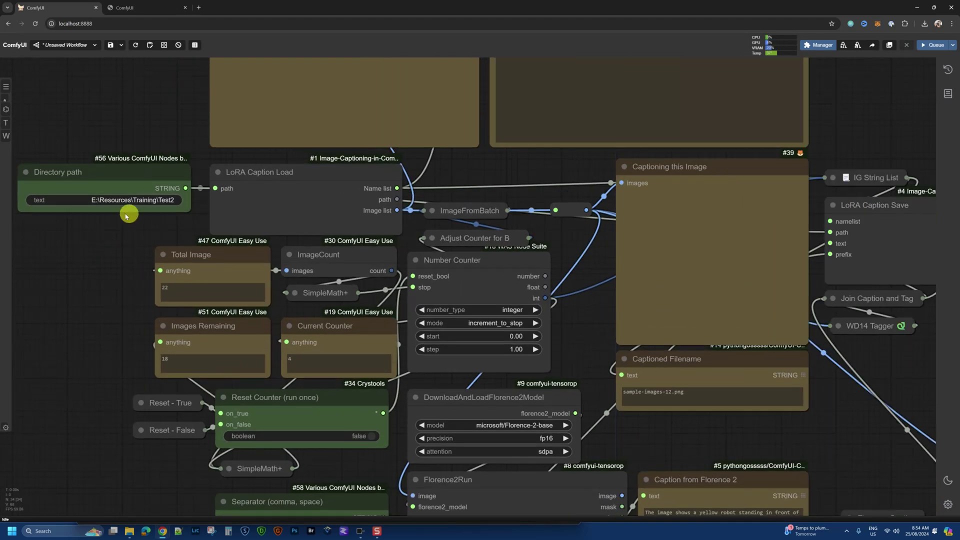
{"action": "key", "text": "alt+Tab"}
{"action": "key", "text": "Tab"}
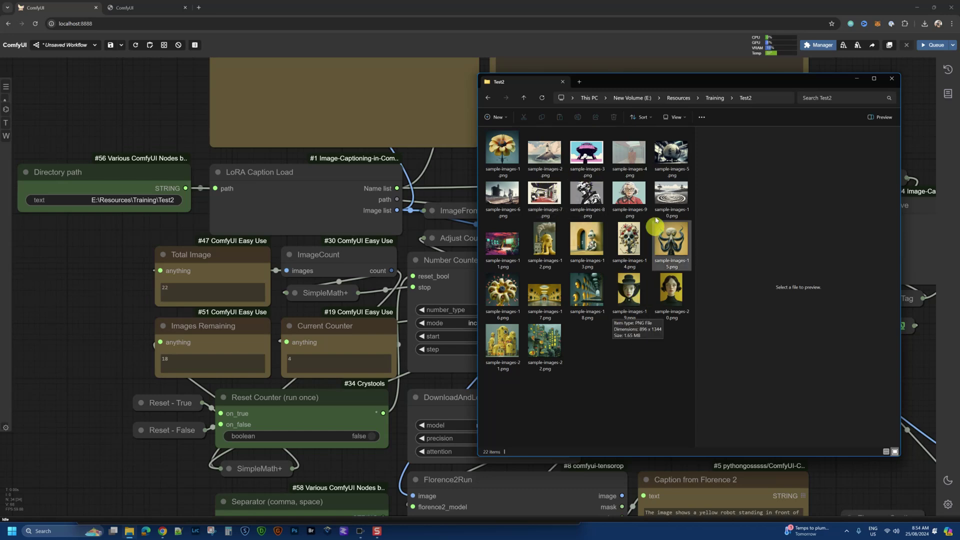
- Check the Test2 folder path and confirm the Directory path as E:\Resources\Training\Test2
{"action": "left_click", "coordinate": [766, 100]}
{"action": "left_click", "coordinate": [124, 199]}
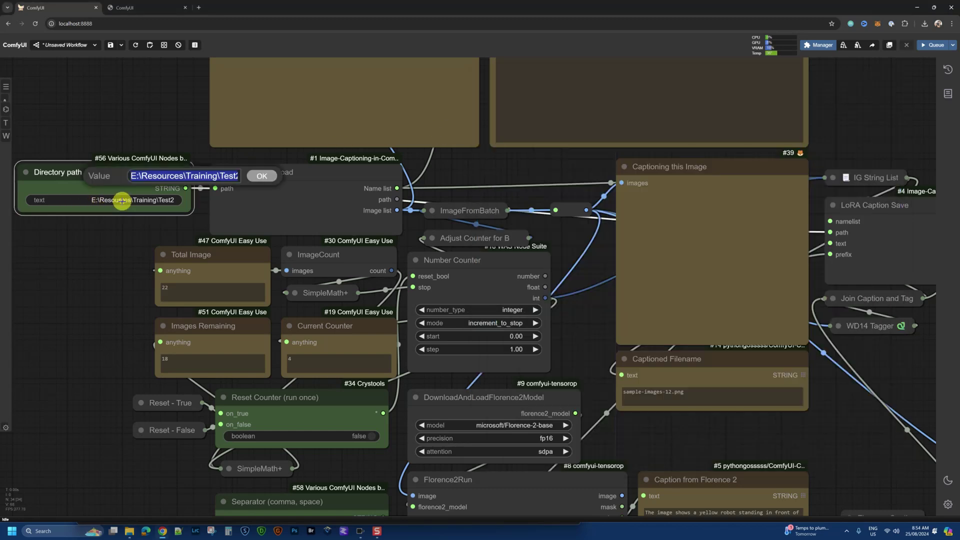
{"action": "left_click", "coordinate": [263, 177]}
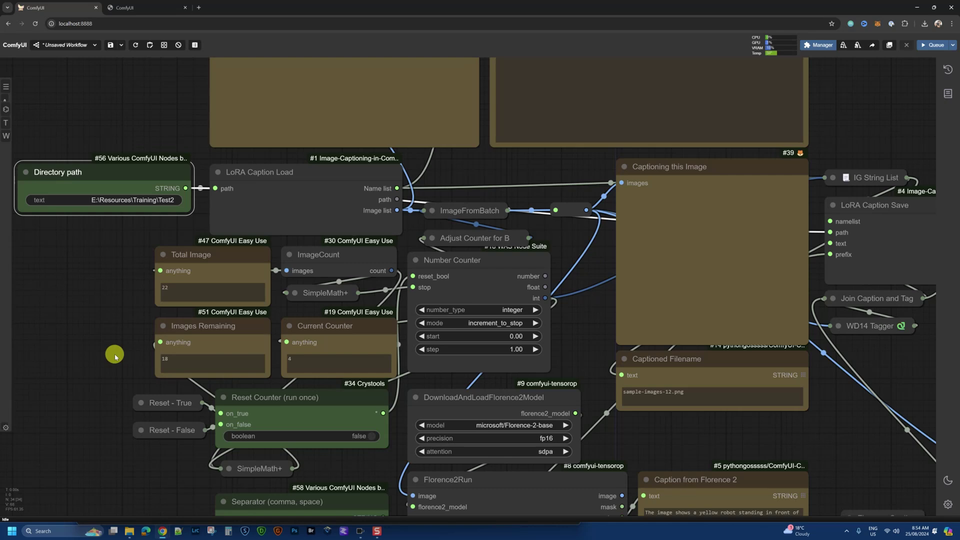
{"action": "scroll", "coordinate": [115, 356], "scroll_direction": "down", "scroll_amount": 6}
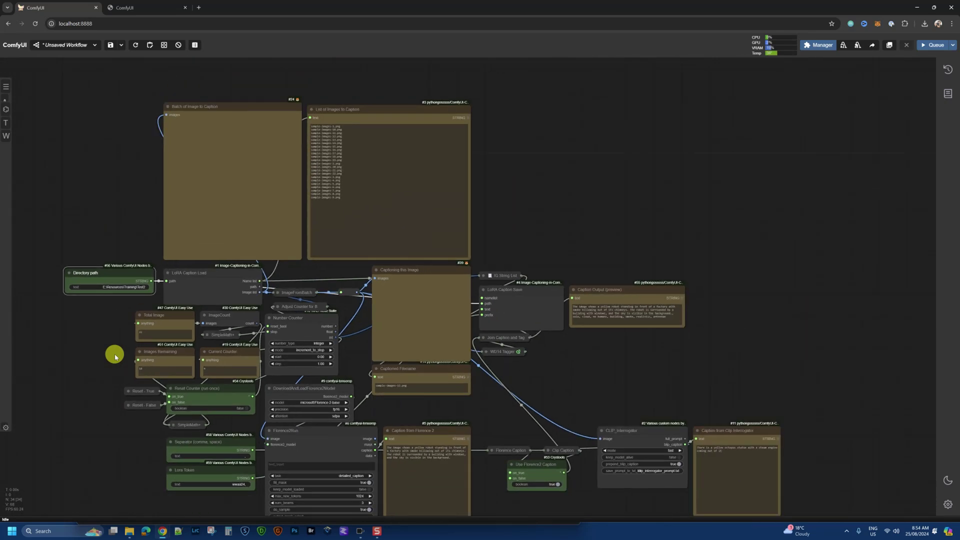
{"action": "left_click_drag", "start_coordinate": [135, 470], "coordinate": [133, 370]}
{"action": "scroll", "coordinate": [193, 406], "scroll_direction": "up", "scroll_amount": 4}
{"action": "scroll", "coordinate": [192, 406], "scroll_direction": "up", "scroll_amount": 3}
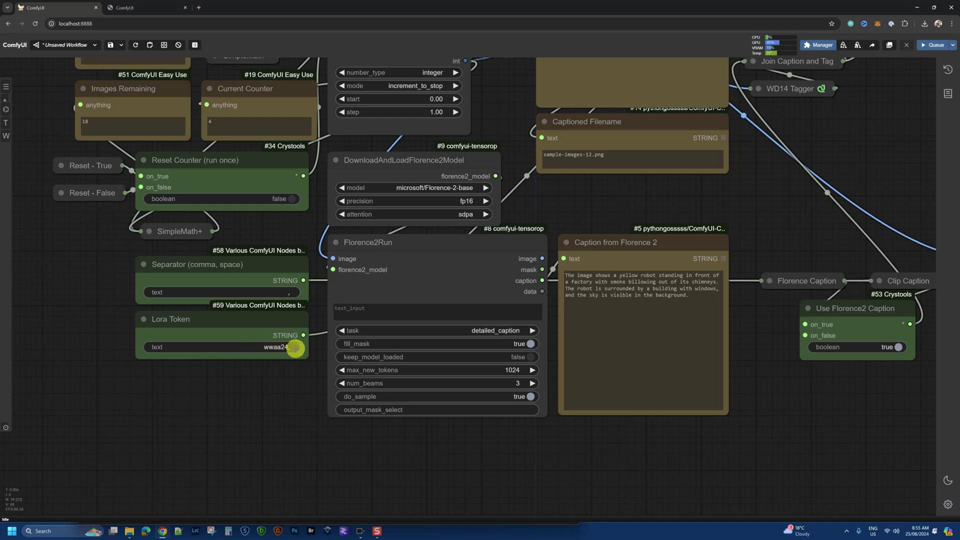
{"action": "left_click_drag", "start_coordinate": [730, 470], "coordinate": [460, 493]}
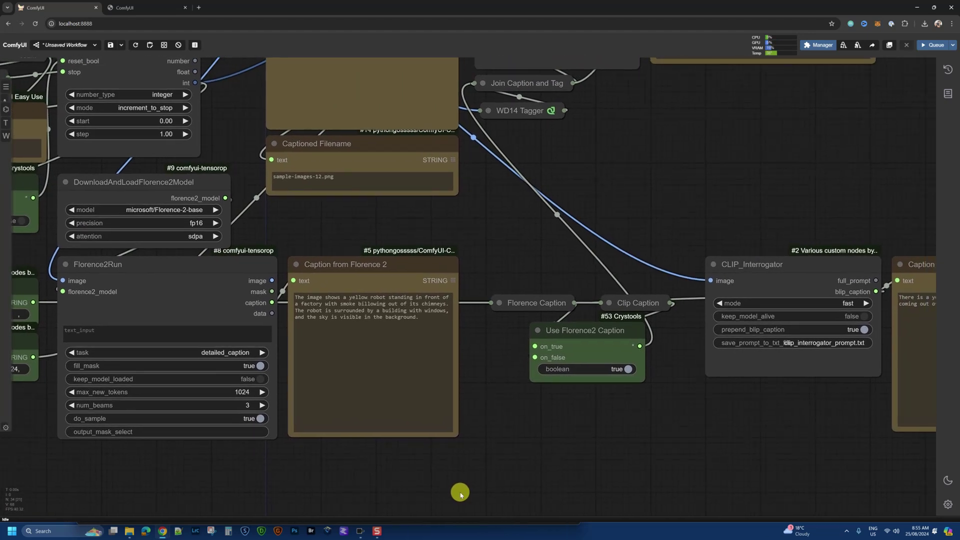
{"action": "scroll", "coordinate": [460, 493], "scroll_direction": "down", "scroll_amount": 2}
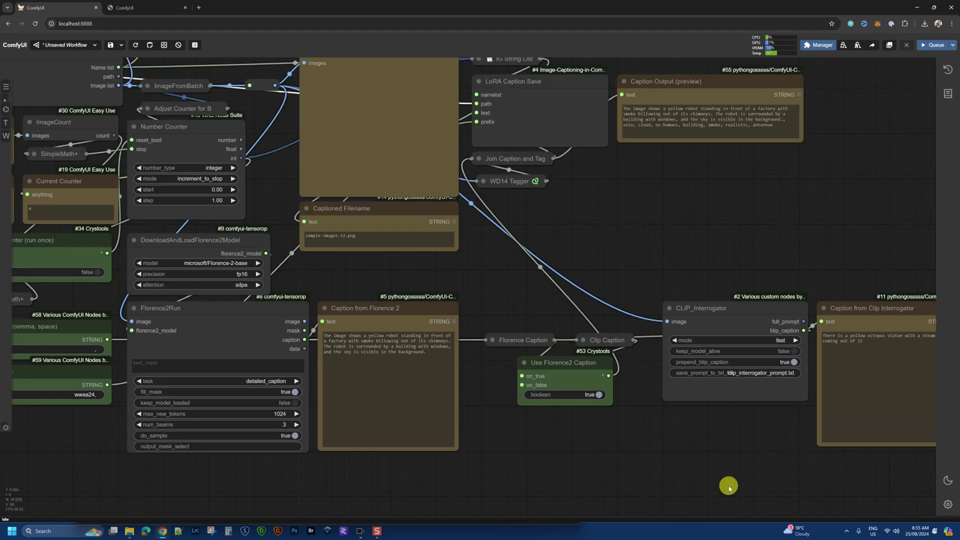
{"action": "left_click_drag", "start_coordinate": [725, 485], "coordinate": [657, 484]}
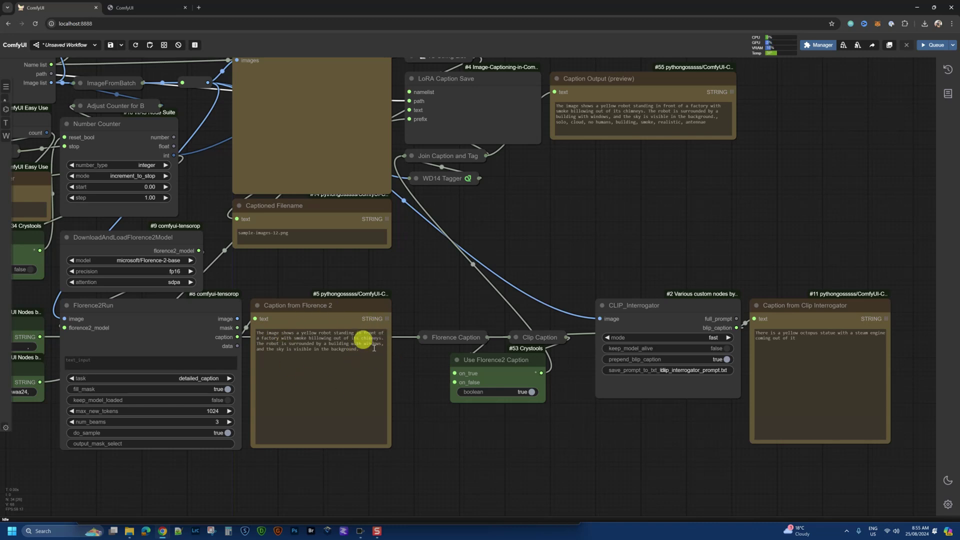
{"action": "left_click_drag", "start_coordinate": [689, 436], "coordinate": [672, 499]}
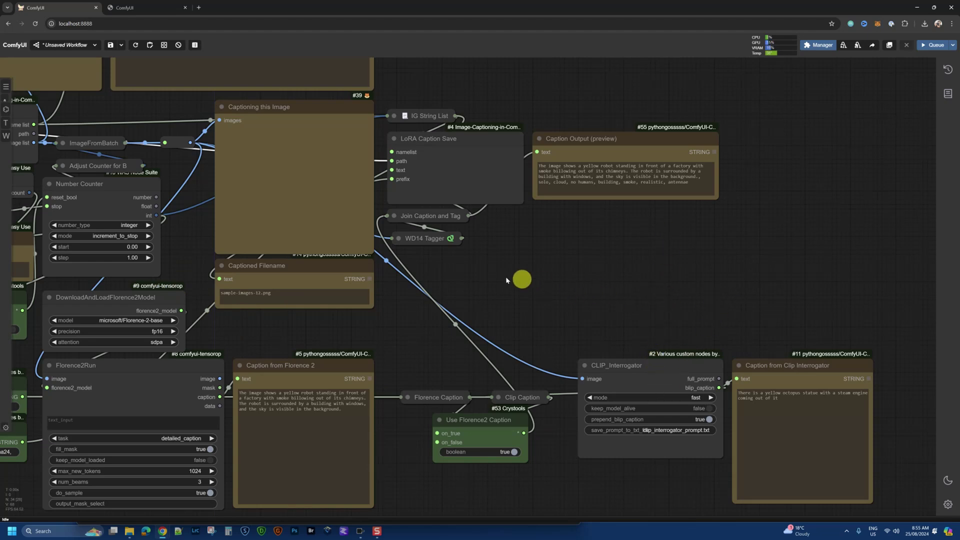
- Set Use Florence2 Caption to false so the CLIP Interrogator caption is passed on
{"action": "left_click", "coordinate": [400, 238]}
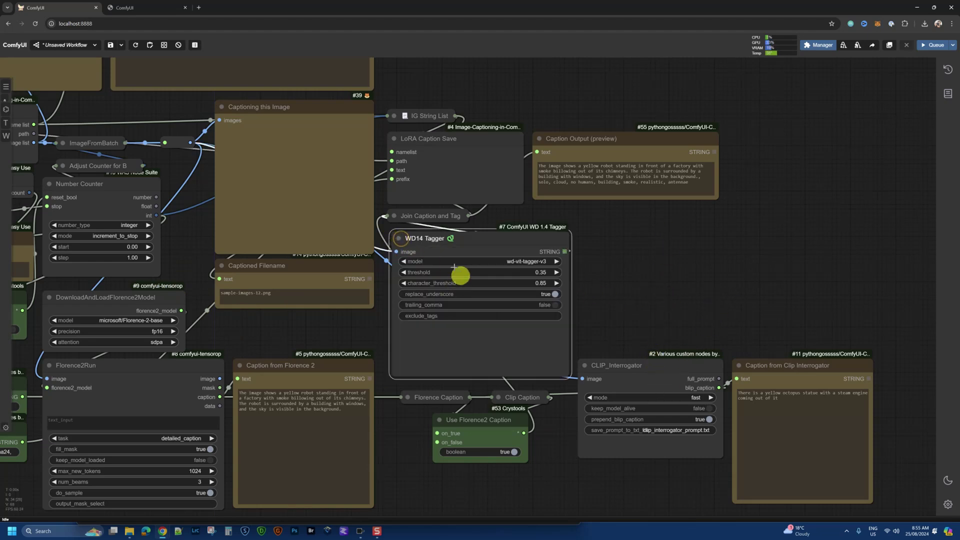
{"action": "left_click", "coordinate": [399, 239]}
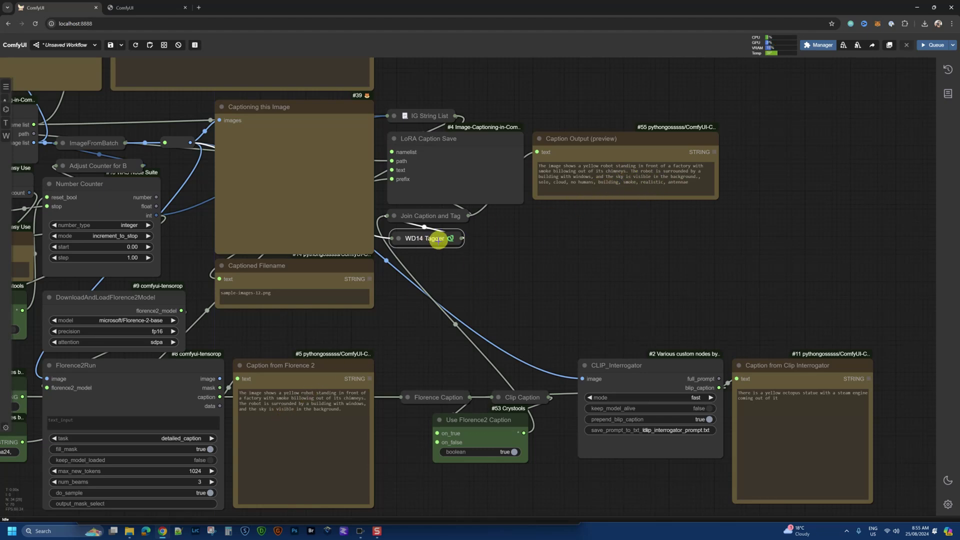
{"action": "left_click_drag", "start_coordinate": [461, 279], "coordinate": [670, 259]}
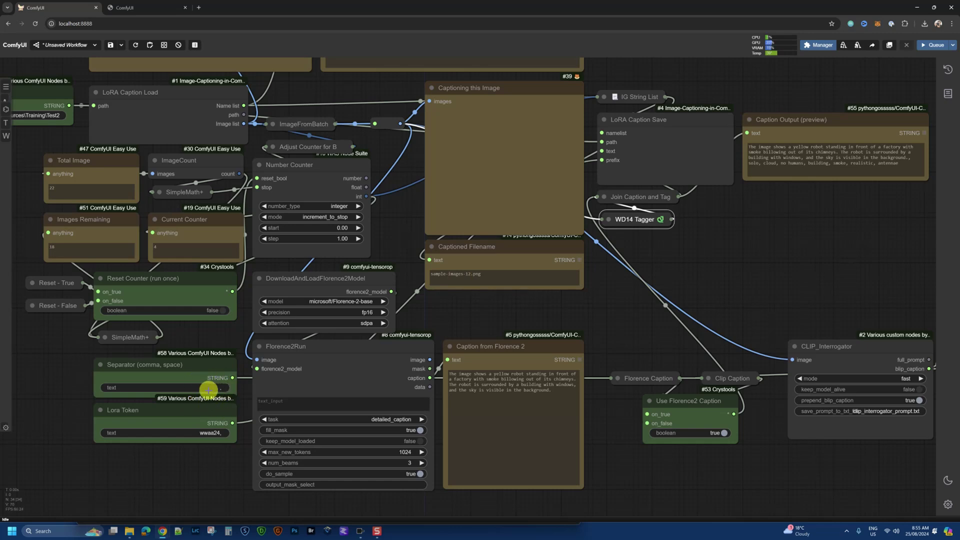
{"action": "left_click_drag", "start_coordinate": [709, 489], "coordinate": [469, 488]}
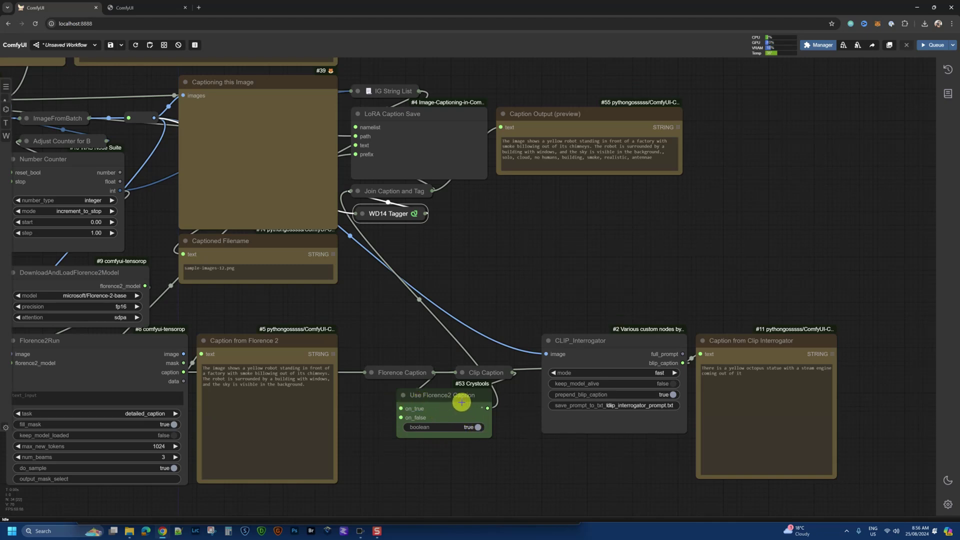
{"action": "left_click", "coordinate": [476, 427]}
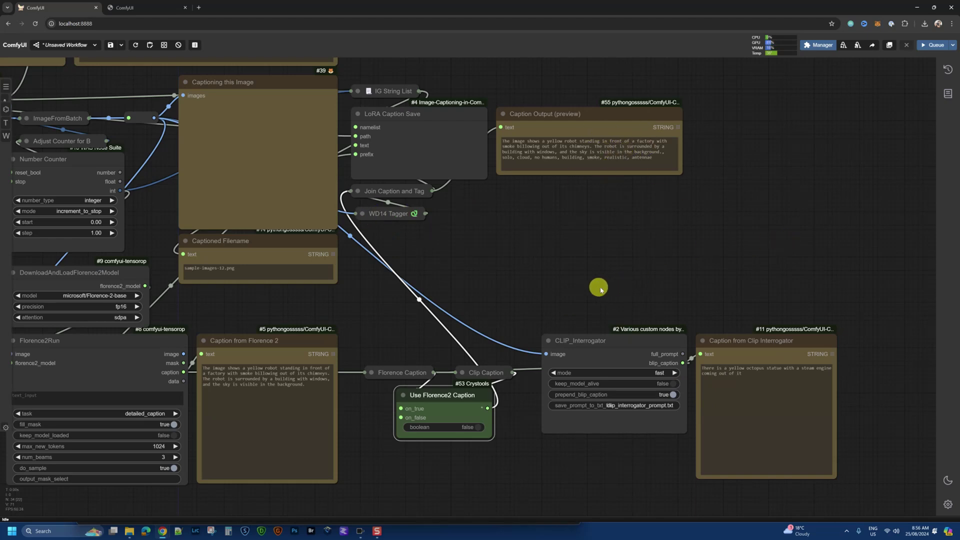
- Switch Reset Counter (run once) to true so the image counter restarts
{"action": "left_click_drag", "start_coordinate": [607, 285], "coordinate": [813, 291]}
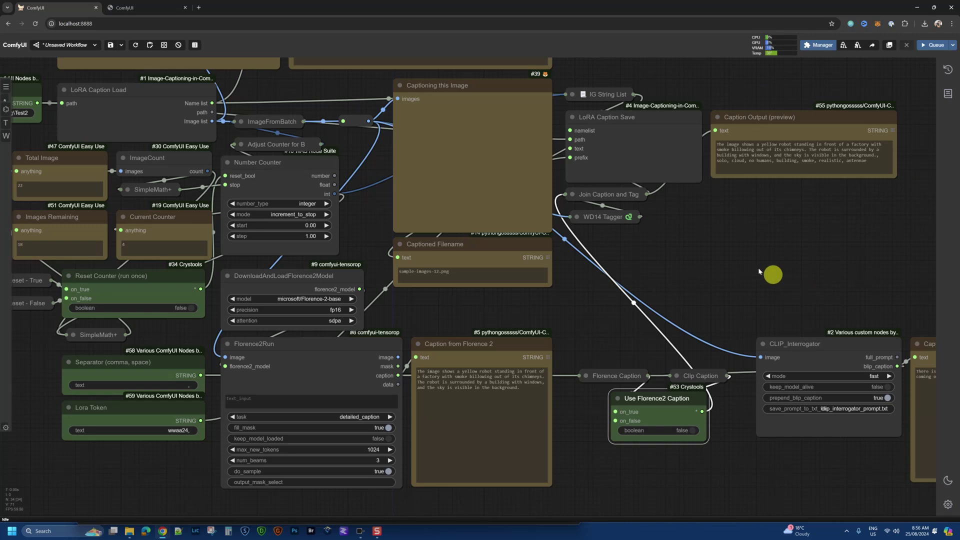
{"action": "scroll", "coordinate": [756, 265], "scroll_direction": "down", "scroll_amount": 2}
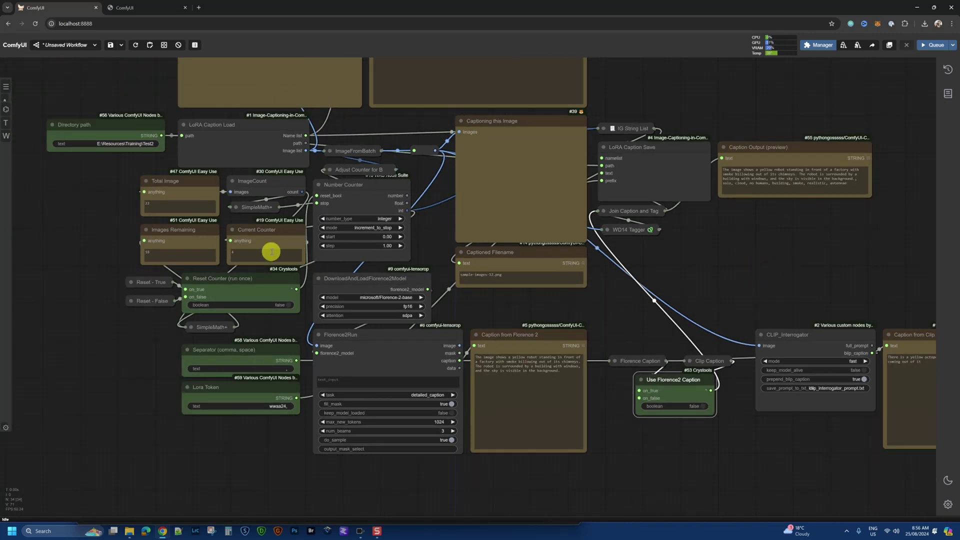
{"action": "scroll", "coordinate": [118, 231], "scroll_direction": "up", "scroll_amount": 4}
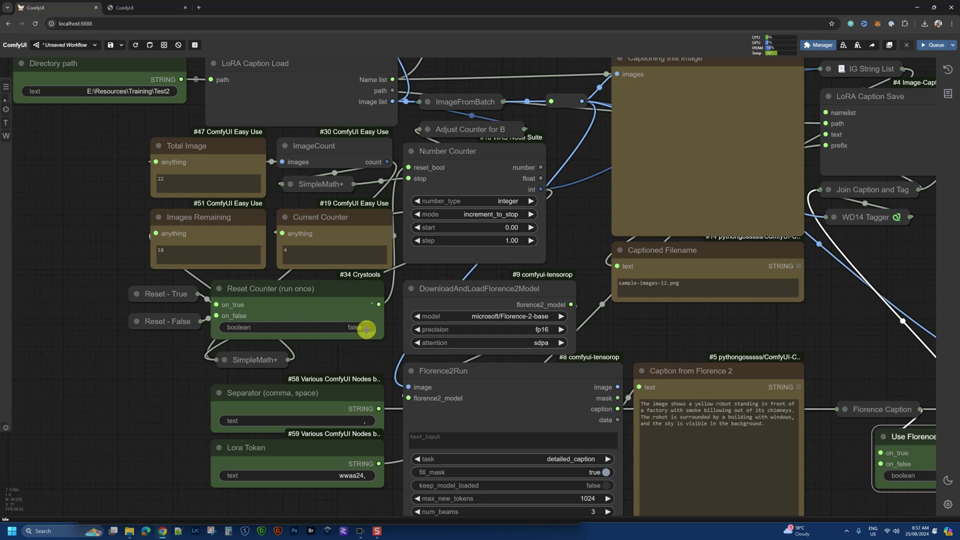
{"action": "left_click", "coordinate": [366, 329]}
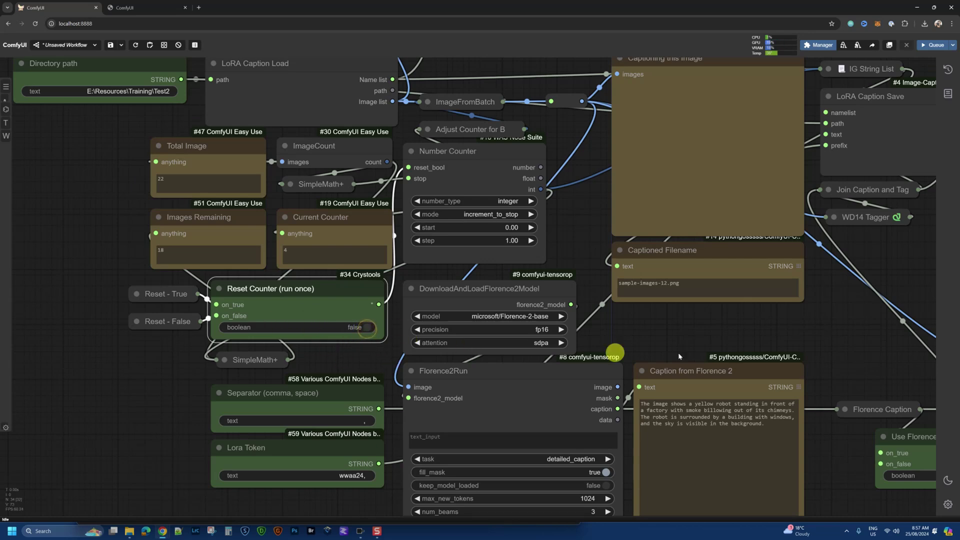
{"action": "scroll", "coordinate": [718, 349], "scroll_direction": "down", "scroll_amount": 3}
{"action": "left_click_drag", "start_coordinate": [770, 343], "coordinate": [532, 379]}
{"action": "scroll", "coordinate": [542, 349], "scroll_direction": "down", "scroll_amount": 5}
- Run the workflow once on sample-images-1.png and expand the WD14 Tagger node to see its tags
{"action": "left_click", "coordinate": [936, 46]}
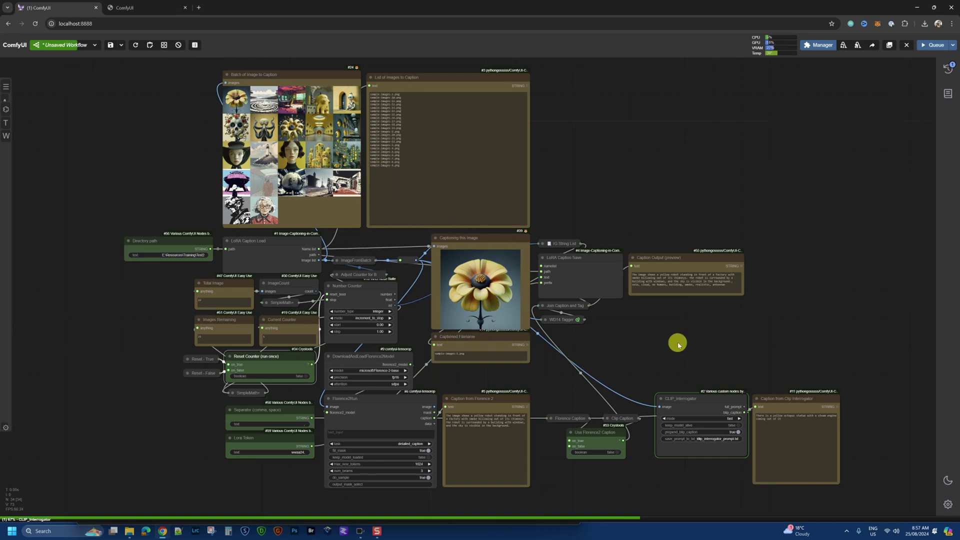
{"action": "left_click_drag", "start_coordinate": [677, 341], "coordinate": [548, 281]}
{"action": "scroll", "coordinate": [603, 327], "scroll_direction": "up", "scroll_amount": 4}
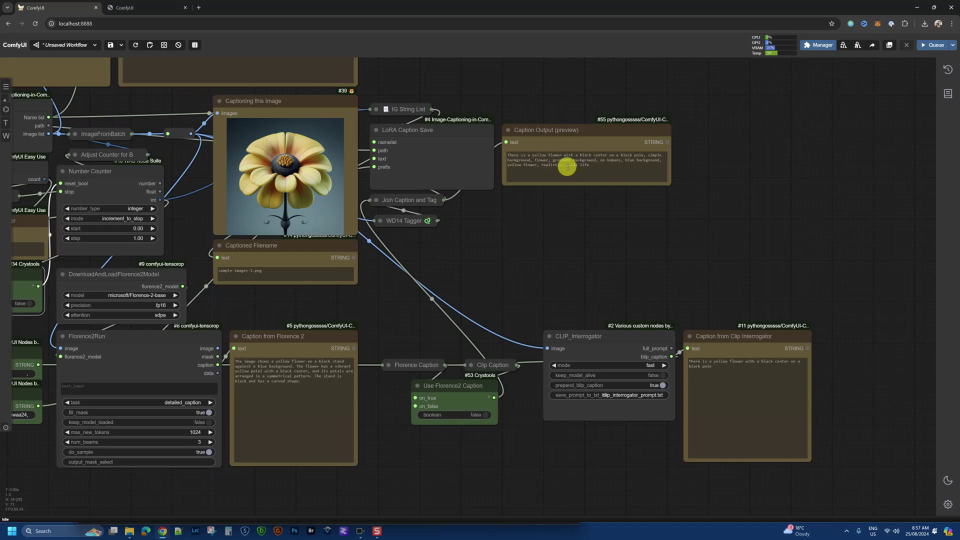
{"action": "left_click", "coordinate": [379, 221]}
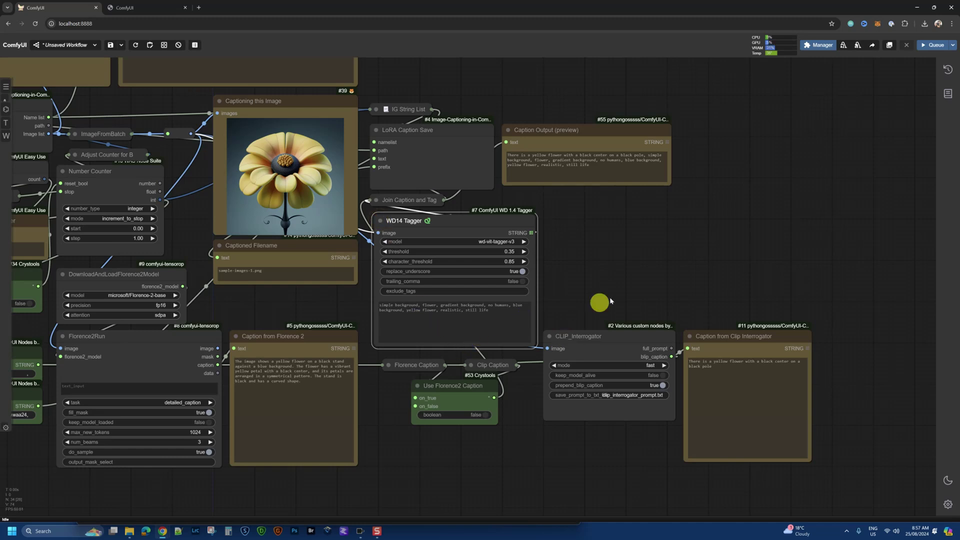
{"action": "left_click_drag", "start_coordinate": [585, 252], "coordinate": [791, 277]}
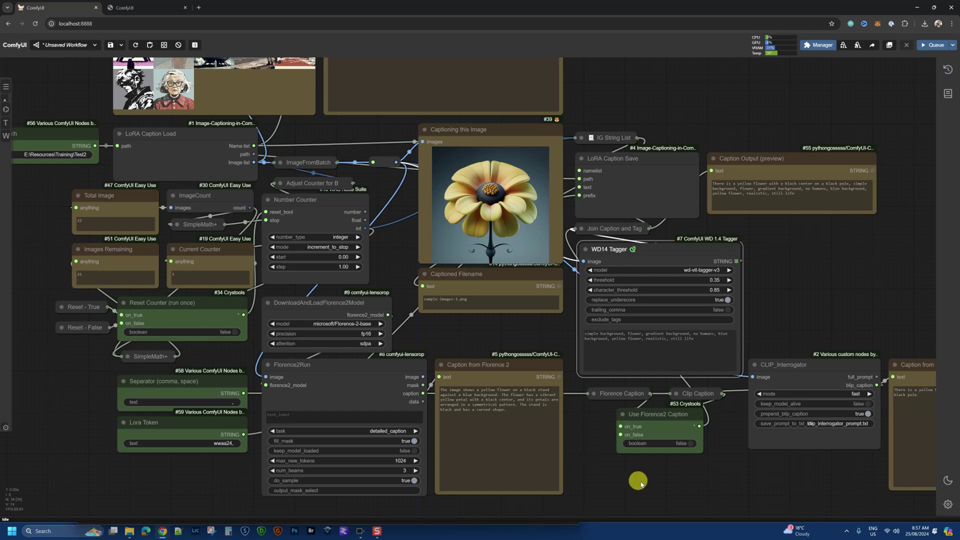
- Queue the workflow with batch count 21, then open the Test2 folder in File Explorer
{"action": "left_click", "coordinate": [953, 48]}
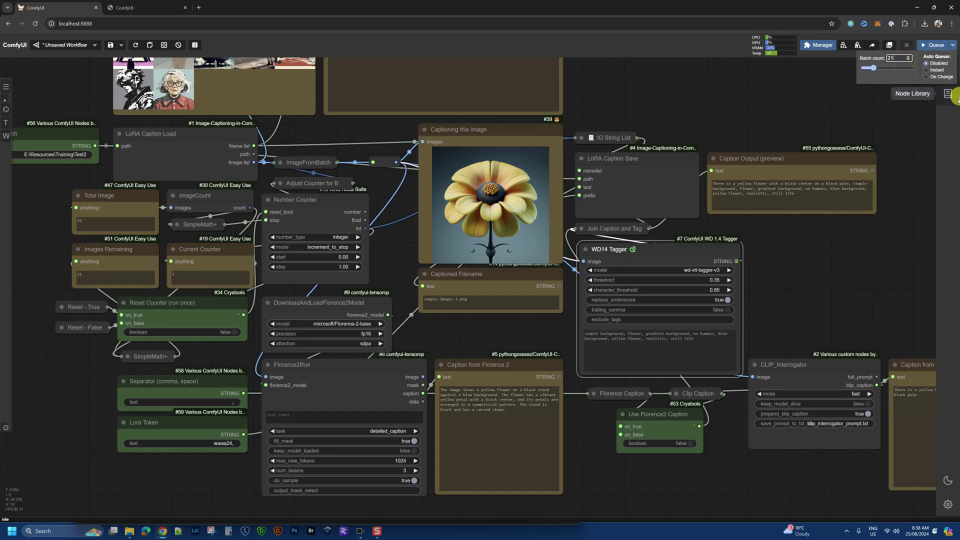
{"action": "left_click", "coordinate": [939, 46]}
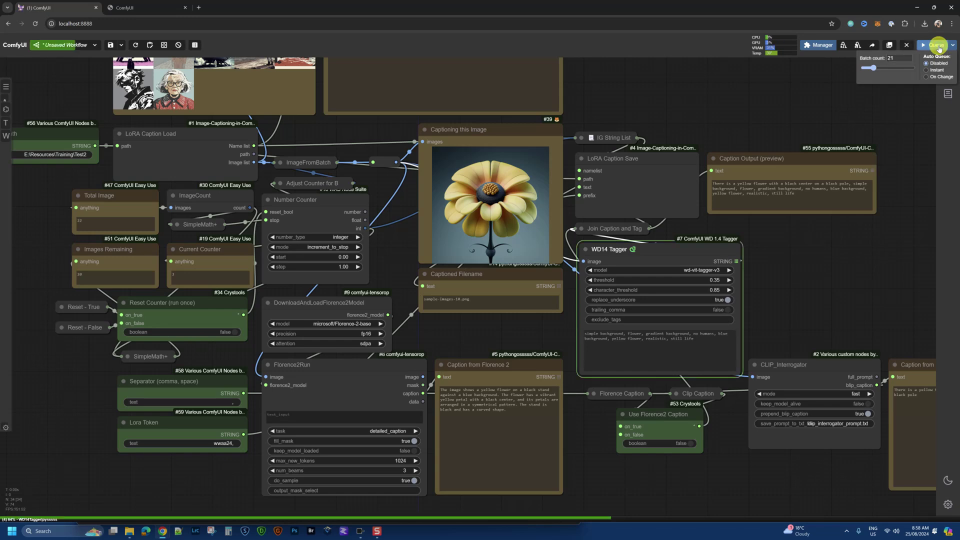
{"action": "left_click_drag", "start_coordinate": [868, 268], "coordinate": [690, 263]}
{"action": "scroll", "coordinate": [690, 262], "scroll_direction": "down", "scroll_amount": 3}
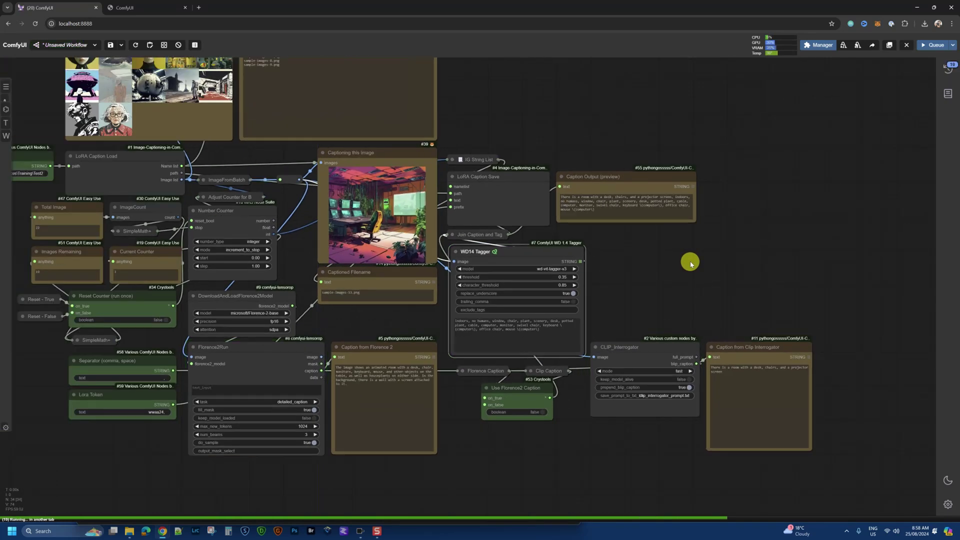
{"action": "scroll", "coordinate": [691, 262], "scroll_direction": "up", "scroll_amount": 1}
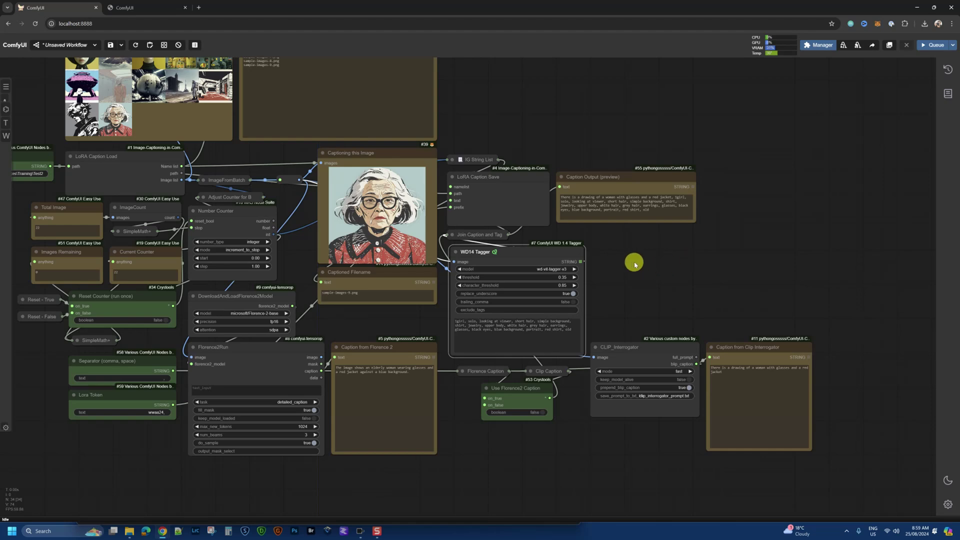
{"action": "left_click_drag", "start_coordinate": [634, 265], "coordinate": [717, 314]}
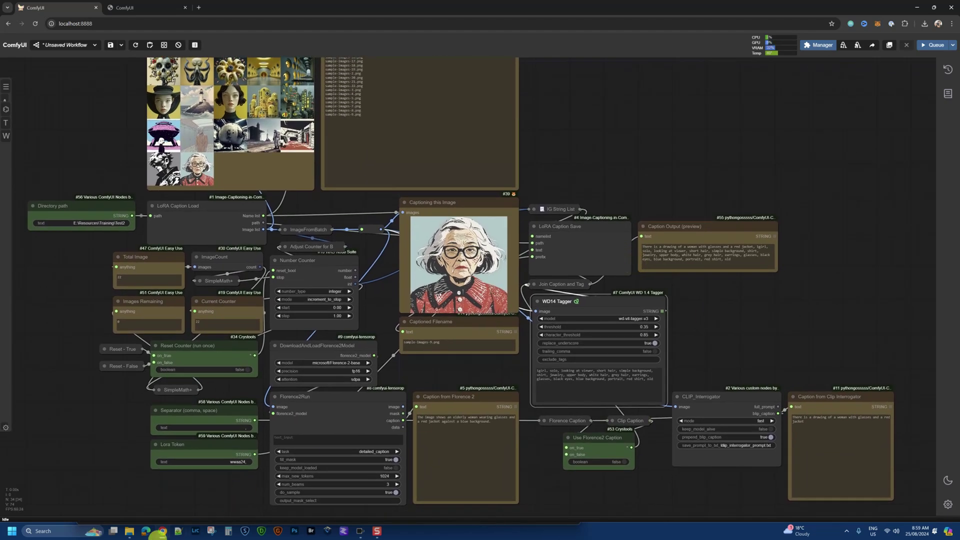
{"action": "left_click", "coordinate": [129, 531]}
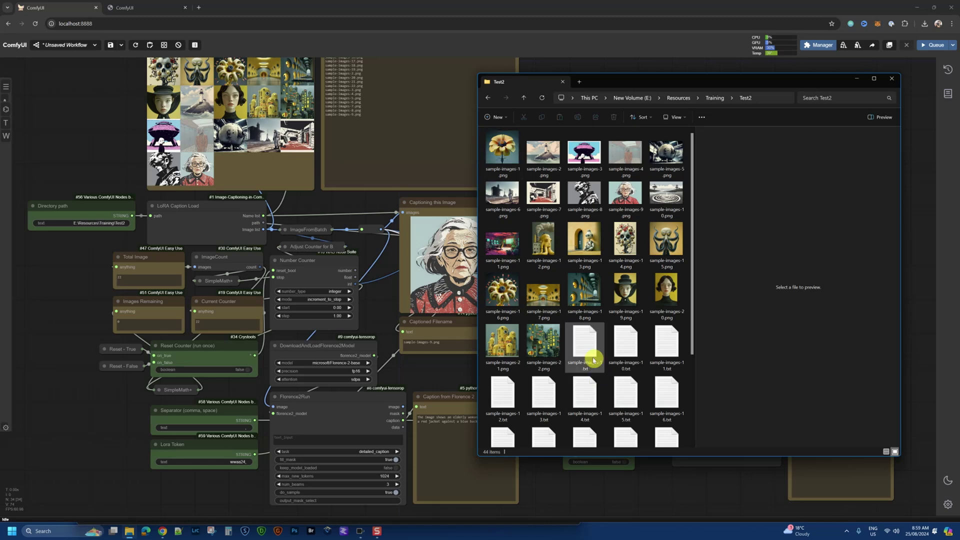
- Preview the saved captions for sample-images-1 and sample-images-13, then return to ComfyUI
{"action": "left_click", "coordinate": [584, 348]}
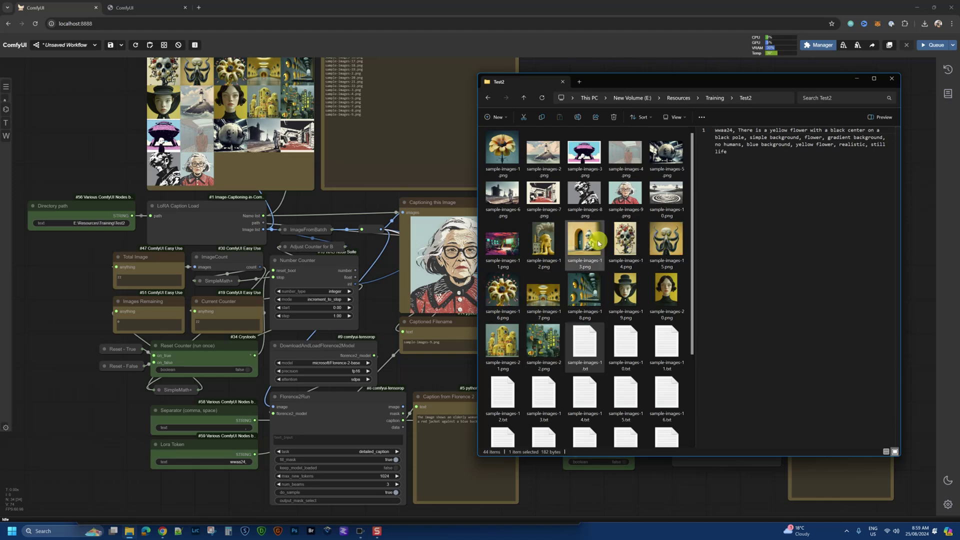
{"action": "left_click", "coordinate": [576, 244]}
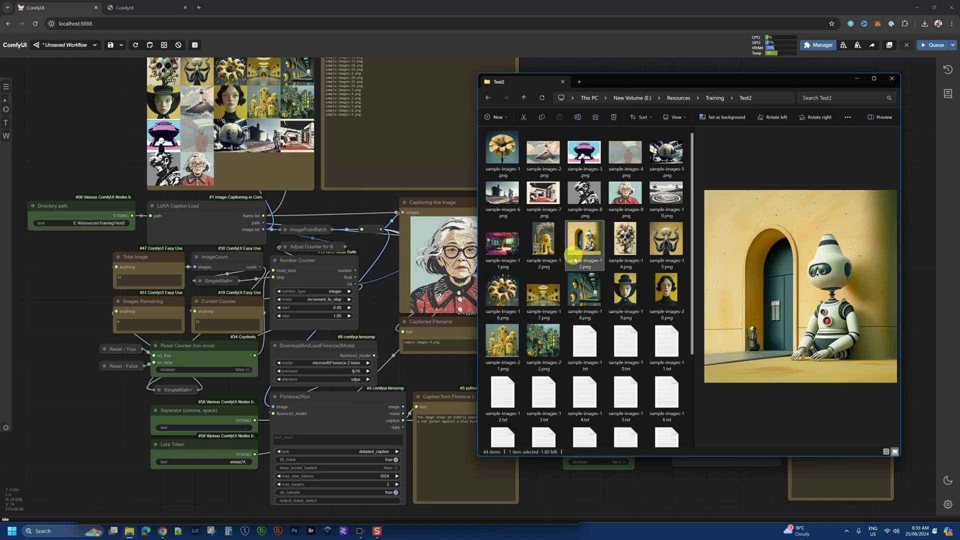
{"action": "scroll", "coordinate": [592, 266], "scroll_direction": "down", "scroll_amount": 2}
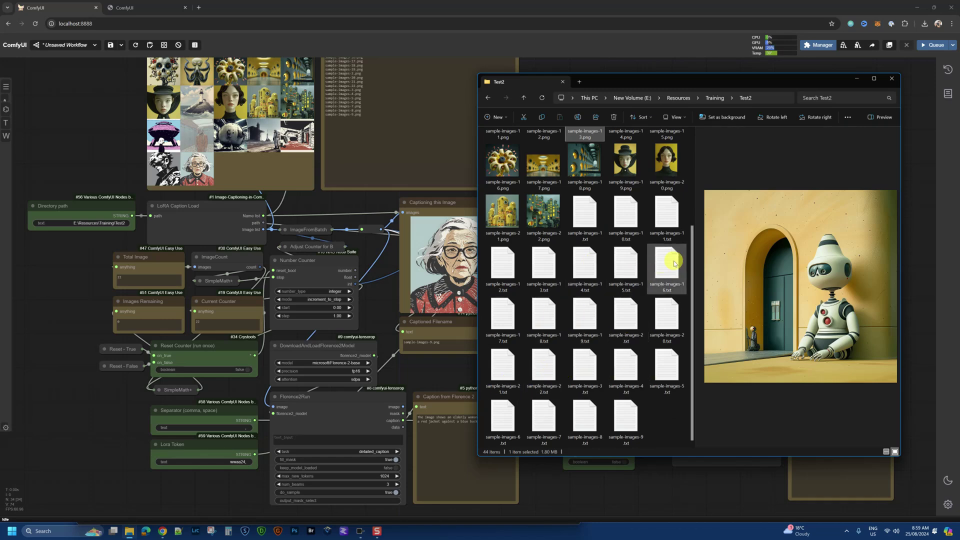
{"action": "left_click", "coordinate": [544, 261]}
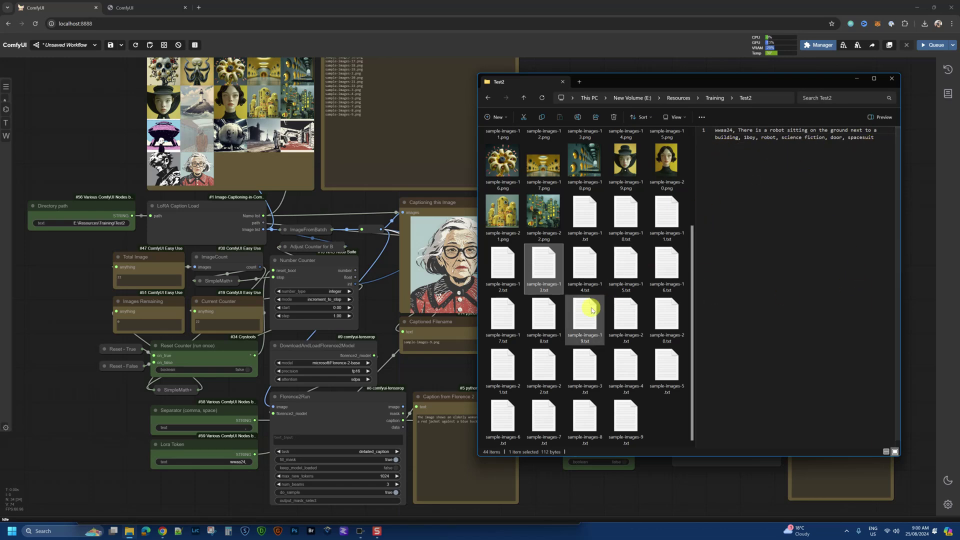
{"action": "scroll", "coordinate": [692, 217], "scroll_direction": "up", "scroll_amount": 2}
{"action": "left_click", "coordinate": [59, 348]}
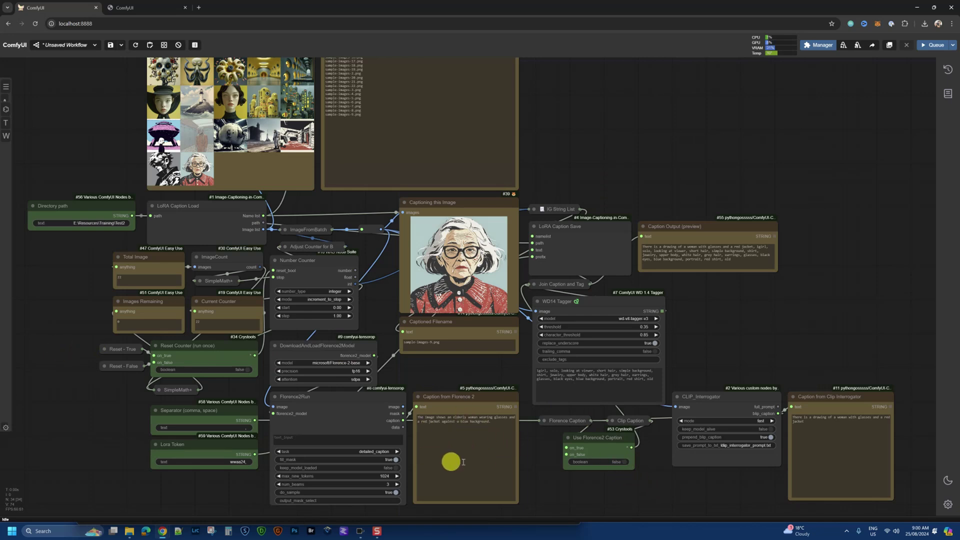
- Switch Use Florence2 Caption back to true, then bring the Test2 folder up in File Explorer
{"action": "left_click", "coordinate": [624, 462]}
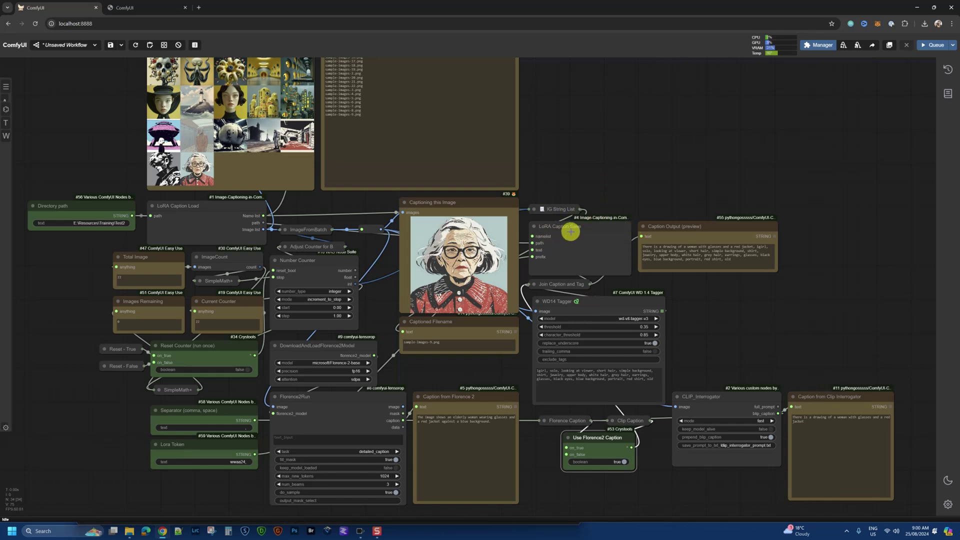
{"action": "scroll", "coordinate": [571, 232], "scroll_direction": "up", "scroll_amount": 4}
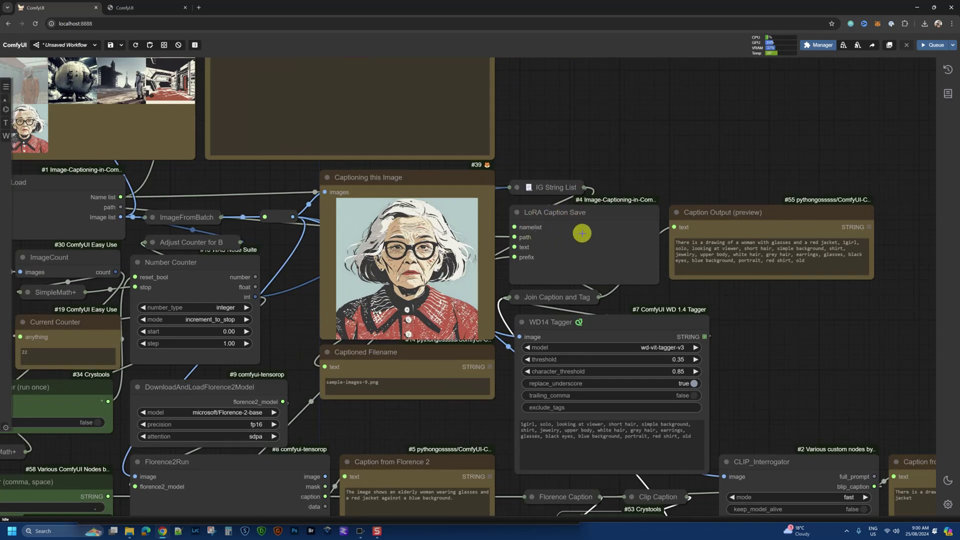
{"action": "scroll", "coordinate": [582, 233], "scroll_direction": "down", "scroll_amount": 3}
{"action": "scroll", "coordinate": [582, 237], "scroll_direction": "down", "scroll_amount": 1}
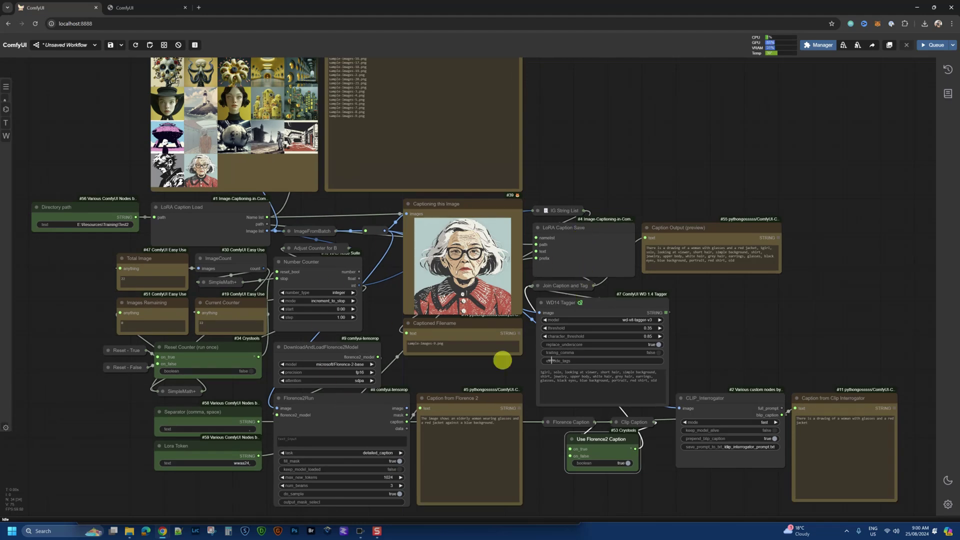
{"action": "key", "text": "alt+Tab"}
- Select all 22 caption .txt files in Test2, delete them, and return to ComfyUI
{"action": "left_click", "coordinate": [583, 352]}
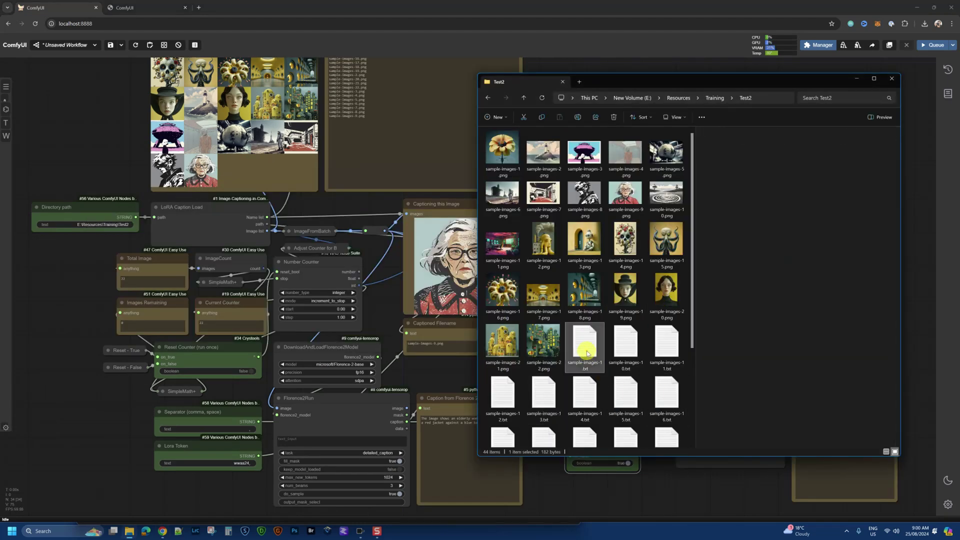
{"action": "scroll", "coordinate": [601, 380], "scroll_direction": "down", "scroll_amount": 3}
{"action": "left_click", "coordinate": [620, 415], "text": "shift"}
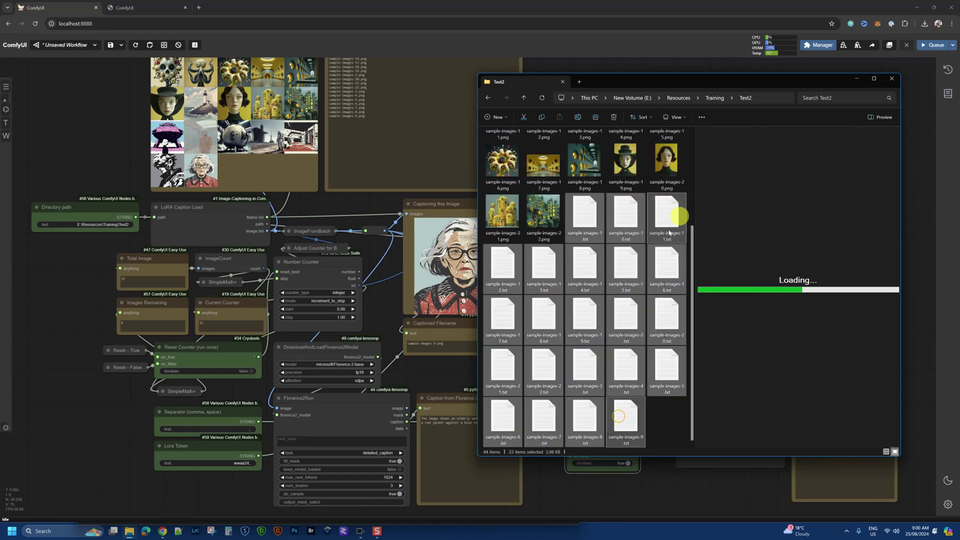
{"action": "key", "text": "Delete"}
{"action": "key", "text": "Return"}
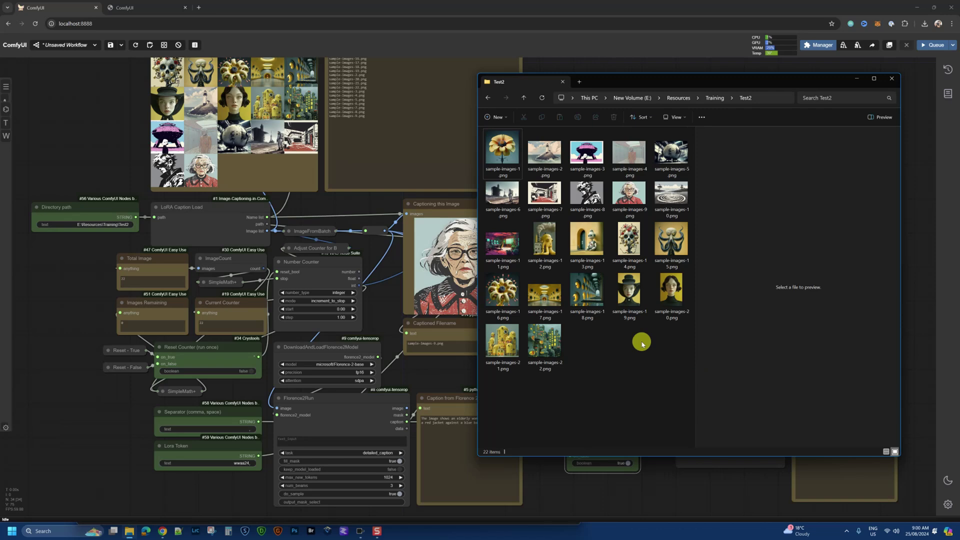
{"action": "left_click", "coordinate": [62, 317]}
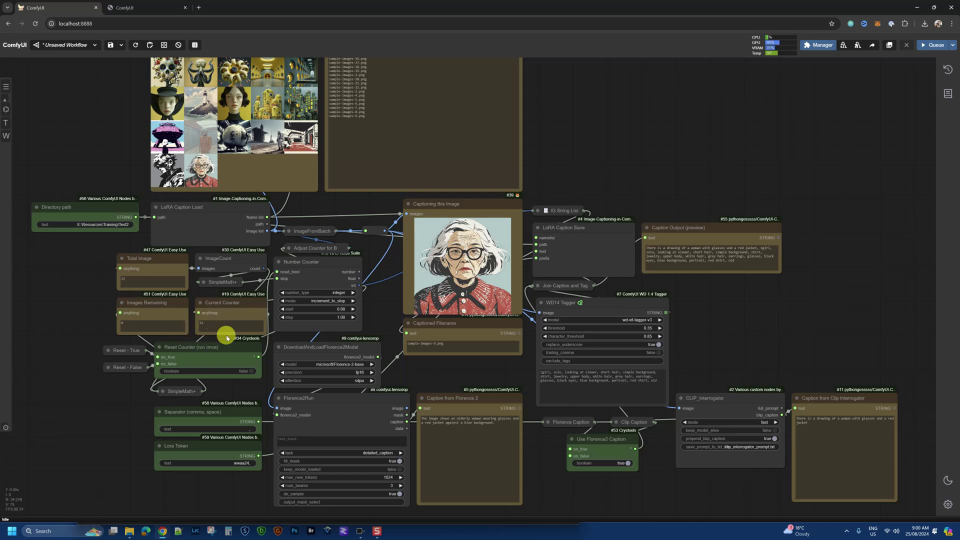
- Turn Reset Counter on and queue a single run with batch count 1
{"action": "left_click", "coordinate": [251, 370]}
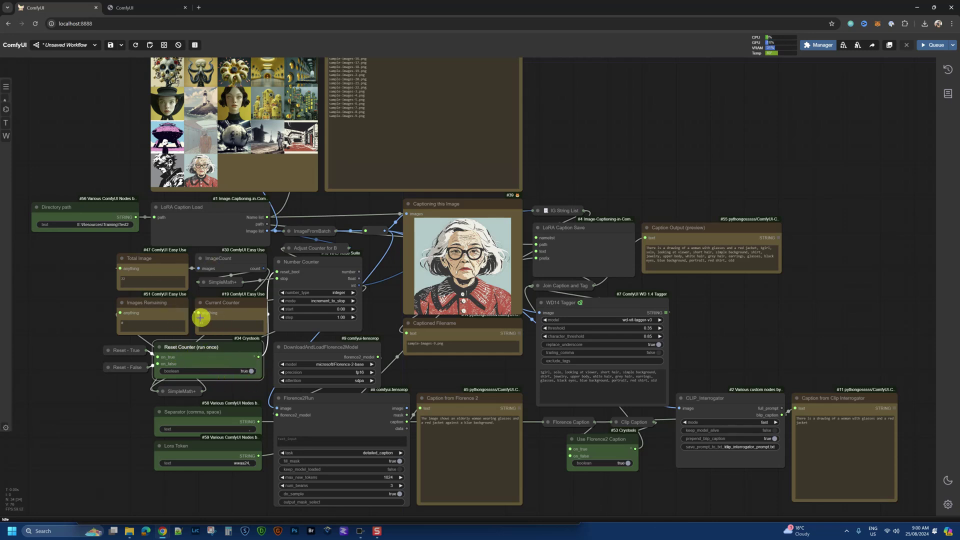
{"action": "left_click", "coordinate": [954, 46]}
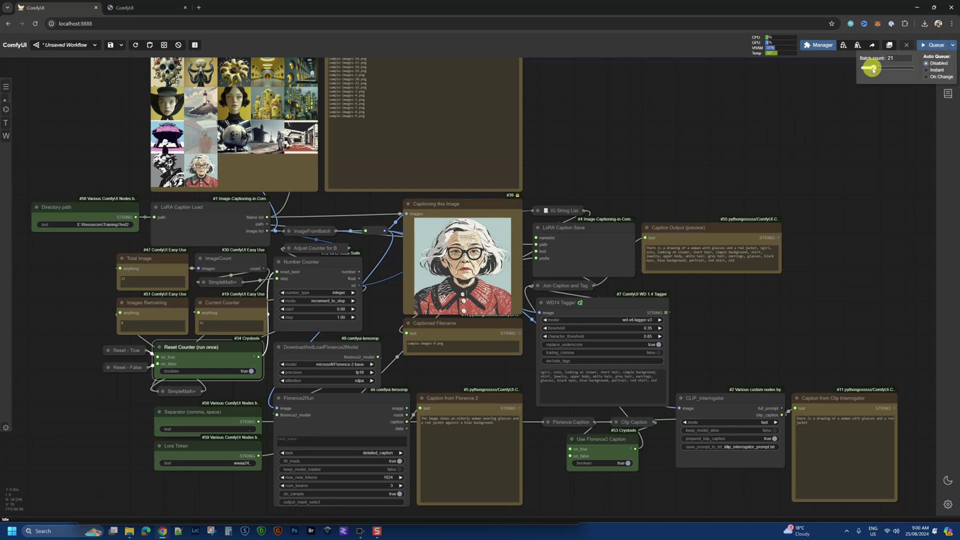
{"action": "left_click_drag", "start_coordinate": [876, 70], "coordinate": [798, 114]}
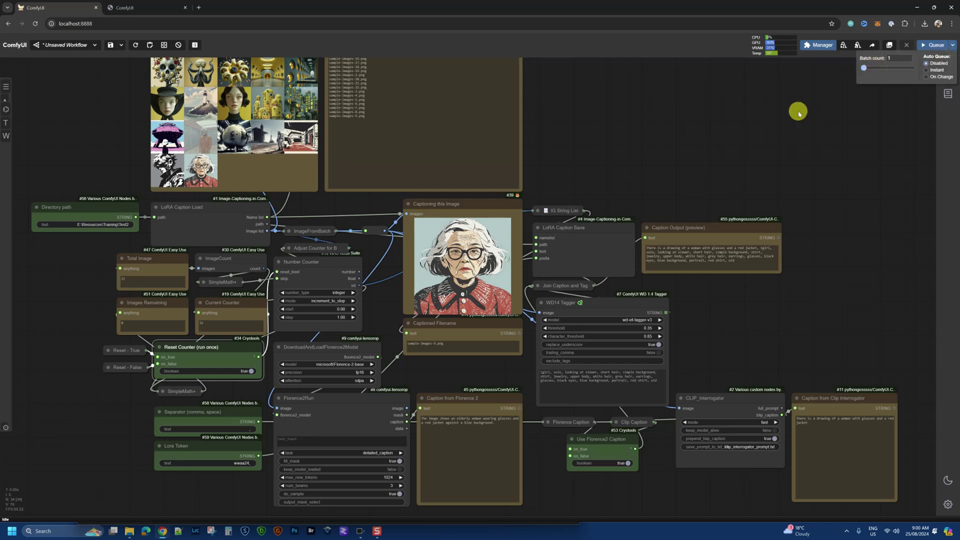
{"action": "left_click", "coordinate": [798, 113]}
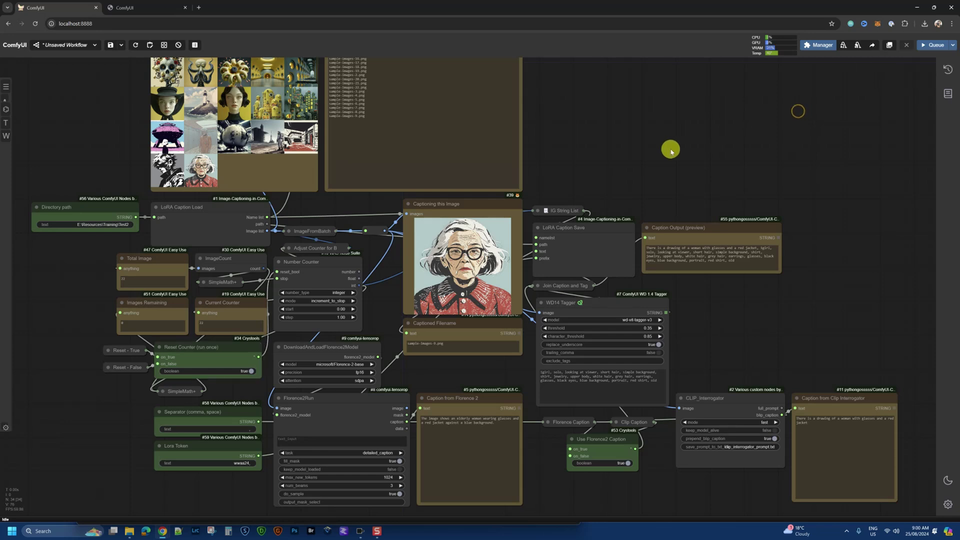
{"action": "left_click", "coordinate": [929, 46]}
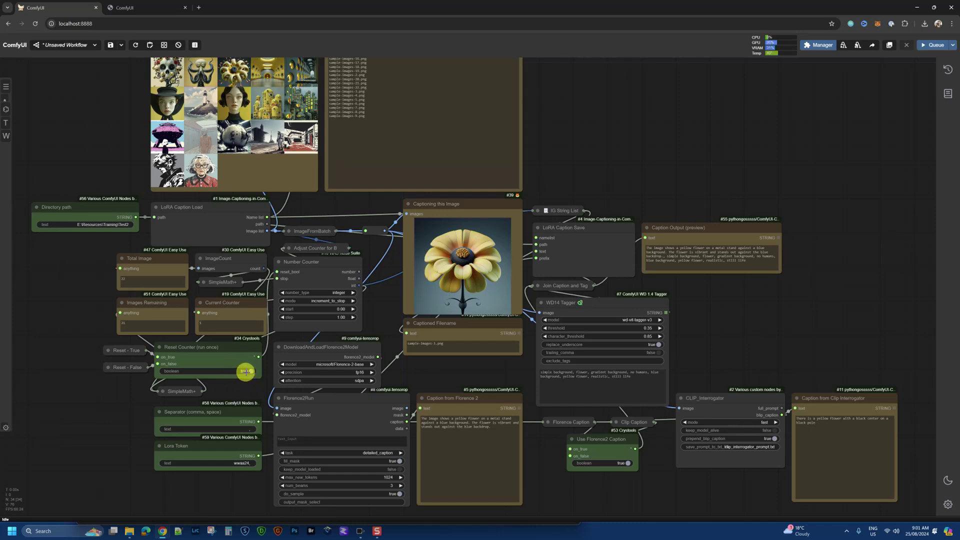
- Turn Reset Counter off and queue a batch of 21 caption runs
{"action": "left_click", "coordinate": [250, 371]}
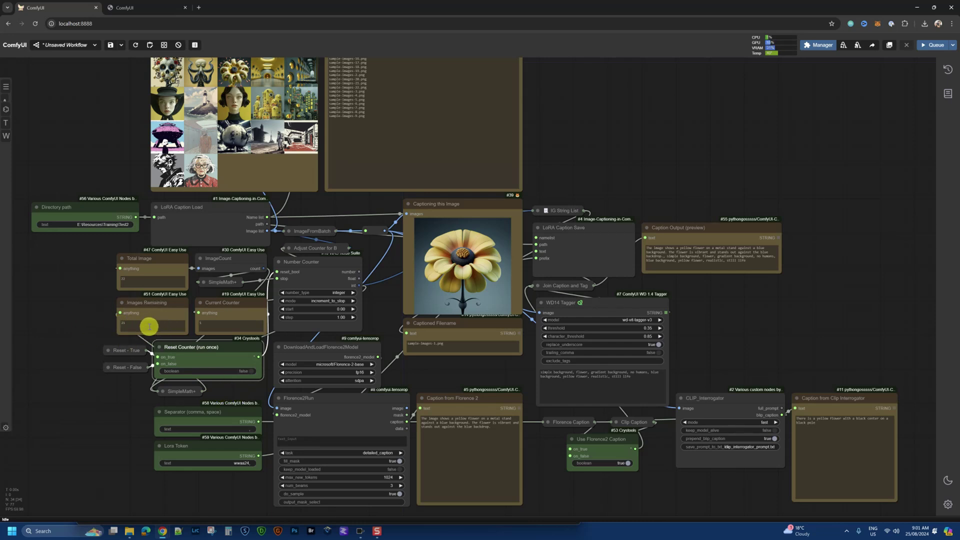
{"action": "left_click", "coordinate": [953, 46]}
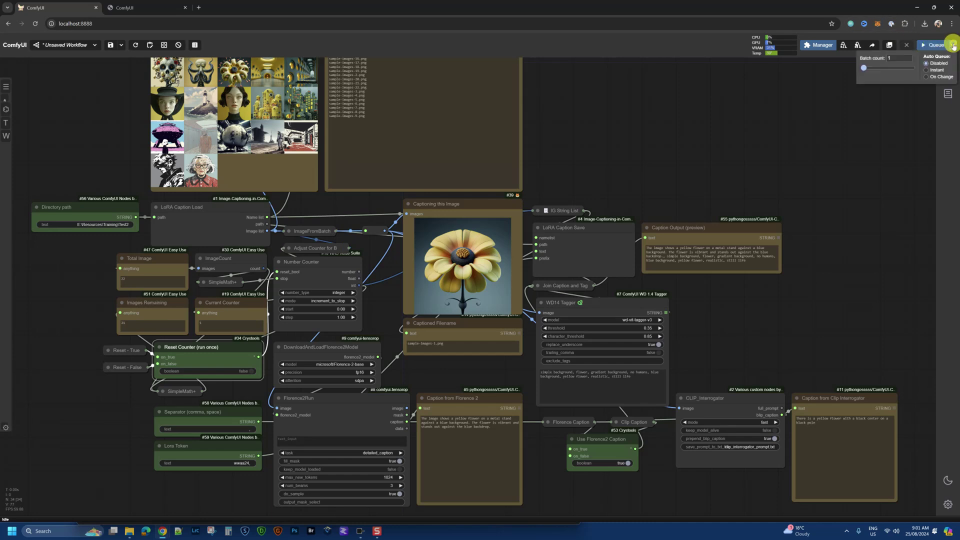
{"action": "left_click", "coordinate": [897, 58]}
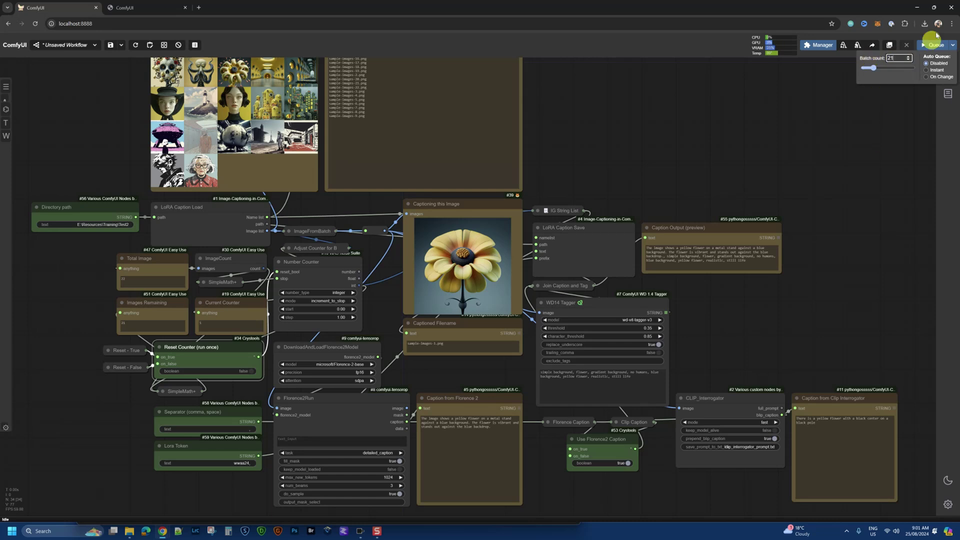
{"action": "left_click", "coordinate": [883, 118]}
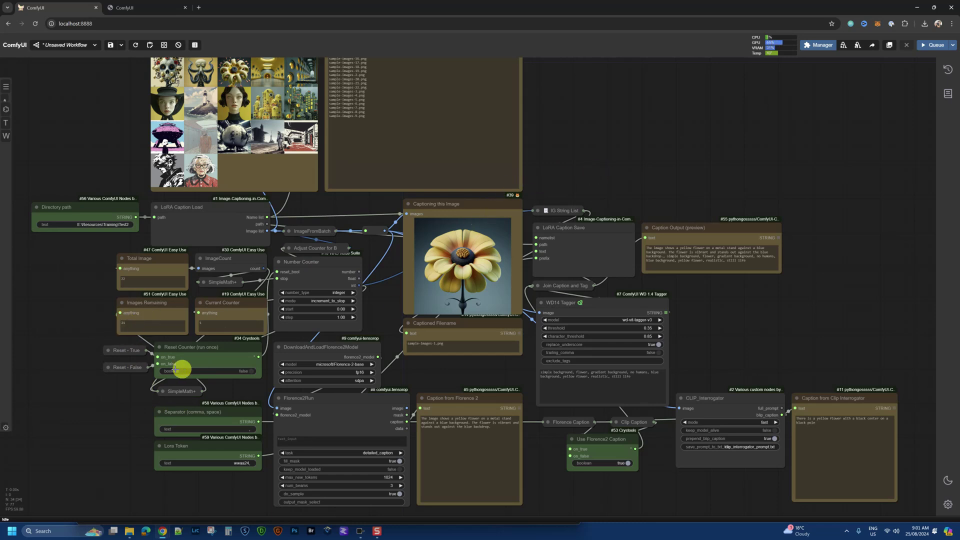
{"action": "left_click", "coordinate": [954, 46]}
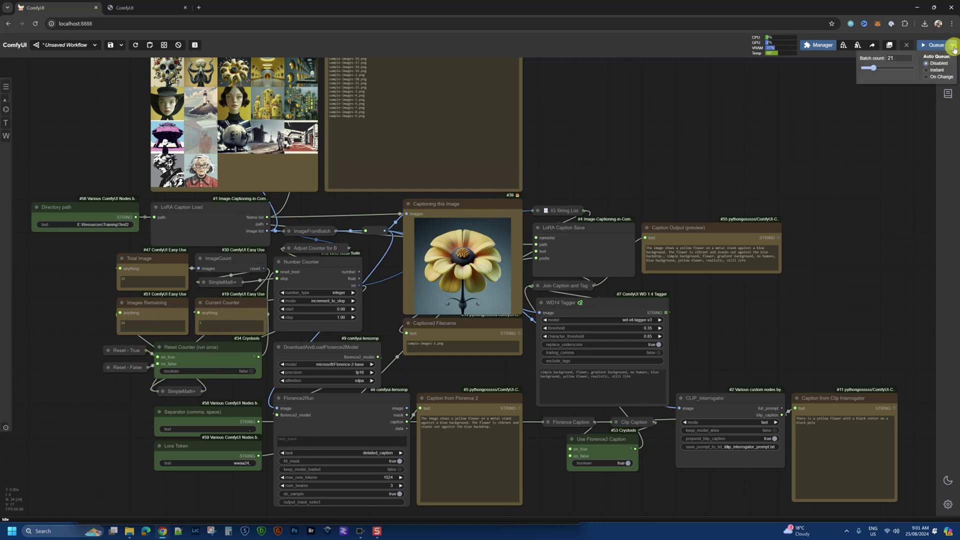
{"action": "left_click", "coordinate": [899, 57]}
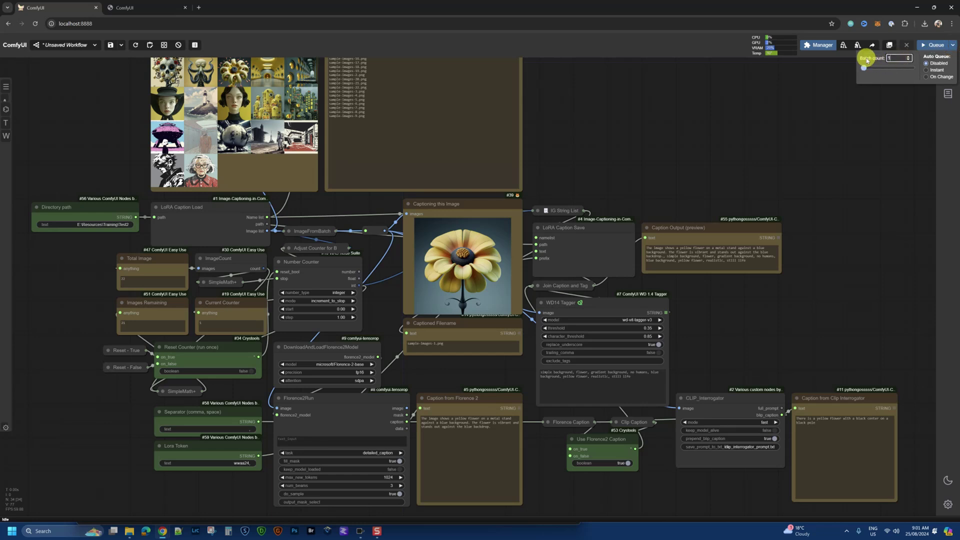
{"action": "left_click", "coordinate": [864, 121]}
{"action": "left_click", "coordinate": [935, 45]}
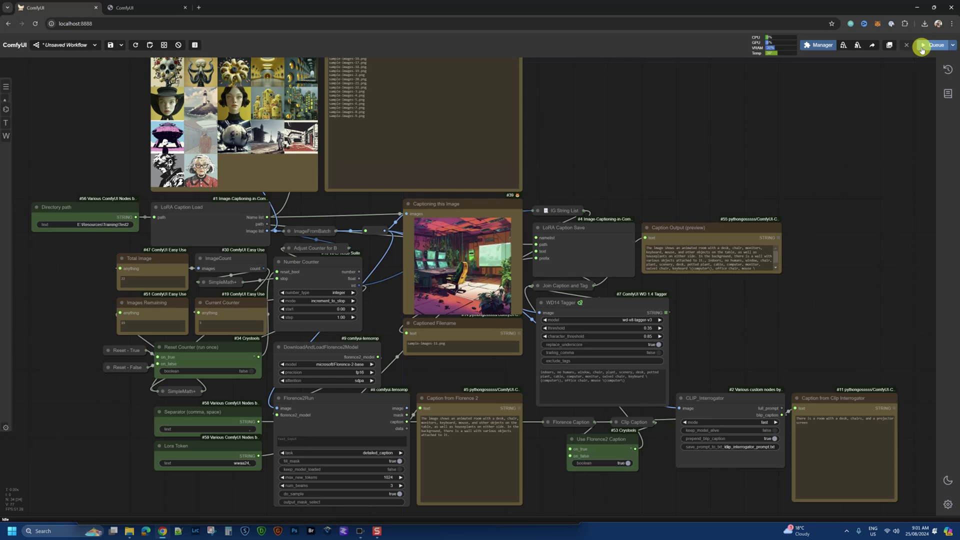
{"action": "left_click", "coordinate": [369, 118]}
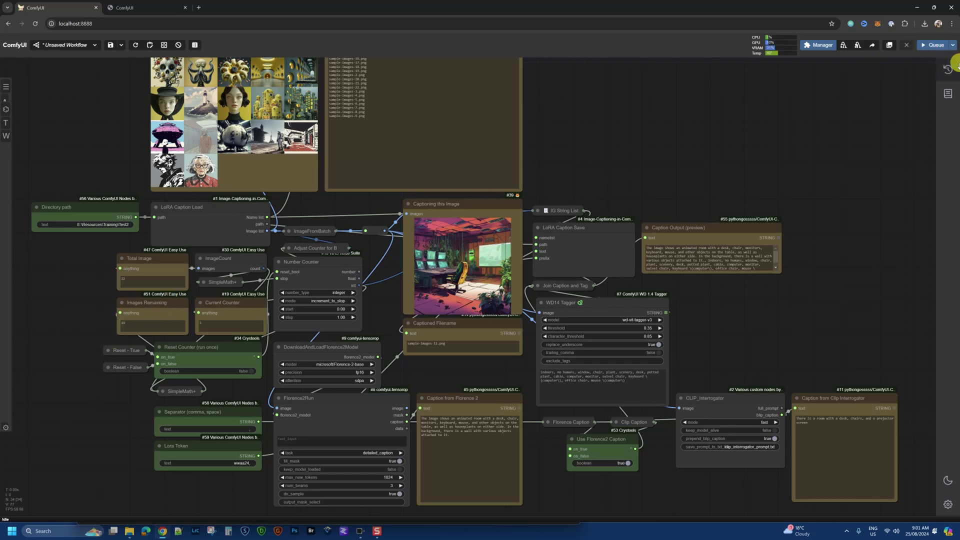
- Queue the remaining 19 caption runs, then bring the Directory path node into view
{"action": "left_click", "coordinate": [953, 45]}
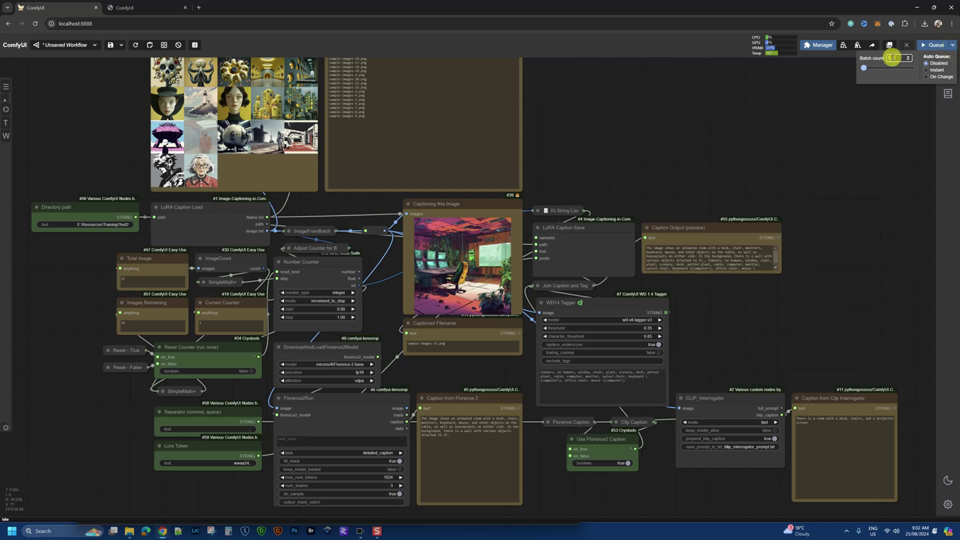
{"action": "left_click", "coordinate": [936, 46]}
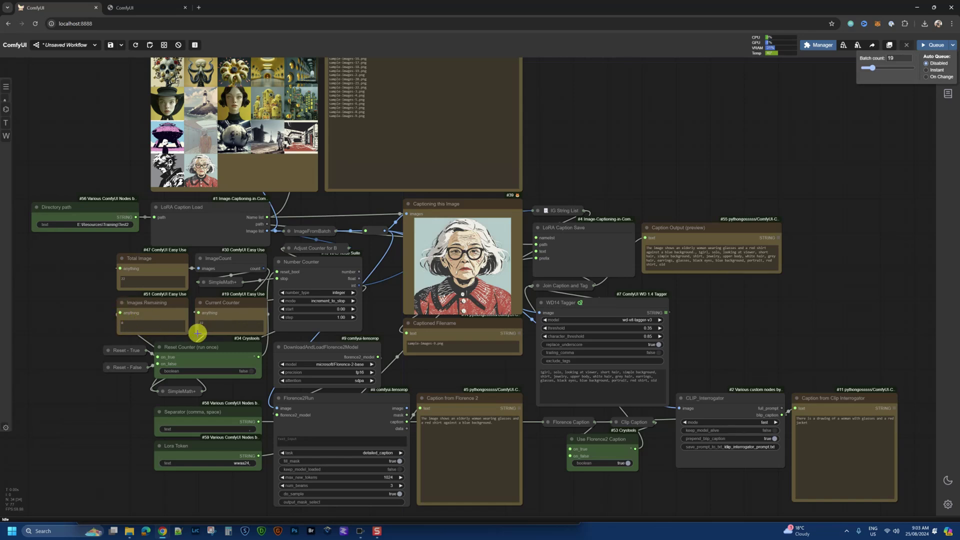
{"action": "scroll", "coordinate": [198, 335], "scroll_direction": "up", "scroll_amount": 3}
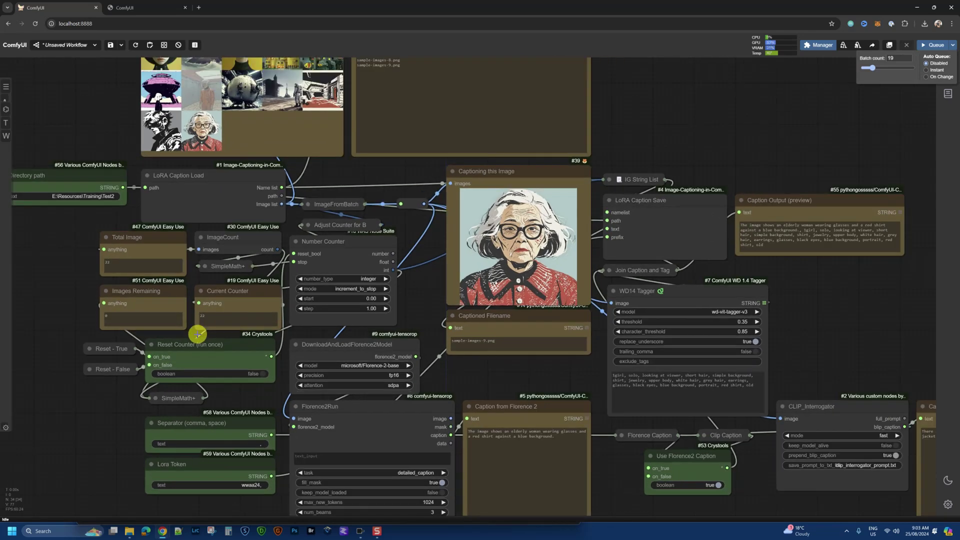
{"action": "left_click_drag", "start_coordinate": [35, 270], "coordinate": [49, 356]}
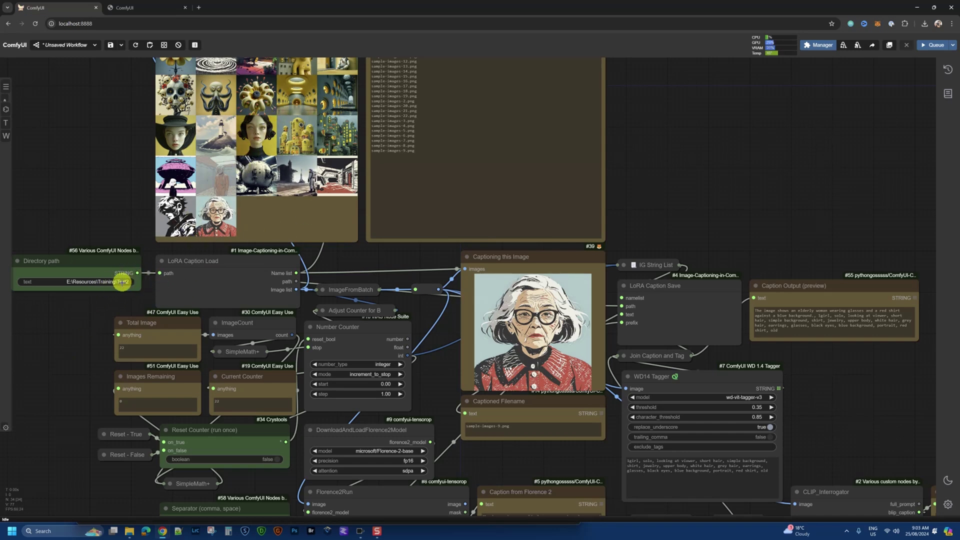
- Change the Directory path to E:\Resources\Training\Test1 and run, which fails with path-not-found
{"action": "left_click", "coordinate": [953, 46]}
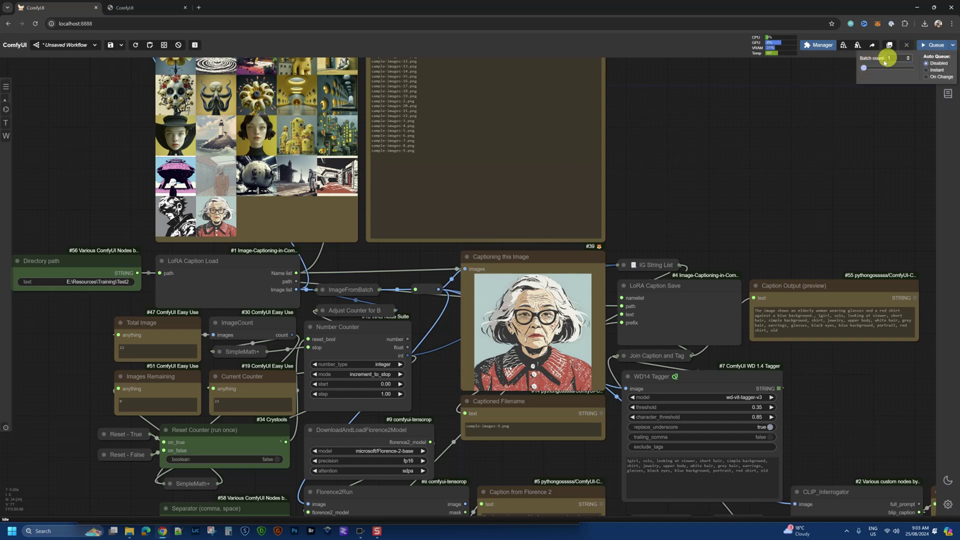
{"action": "left_click", "coordinate": [824, 132]}
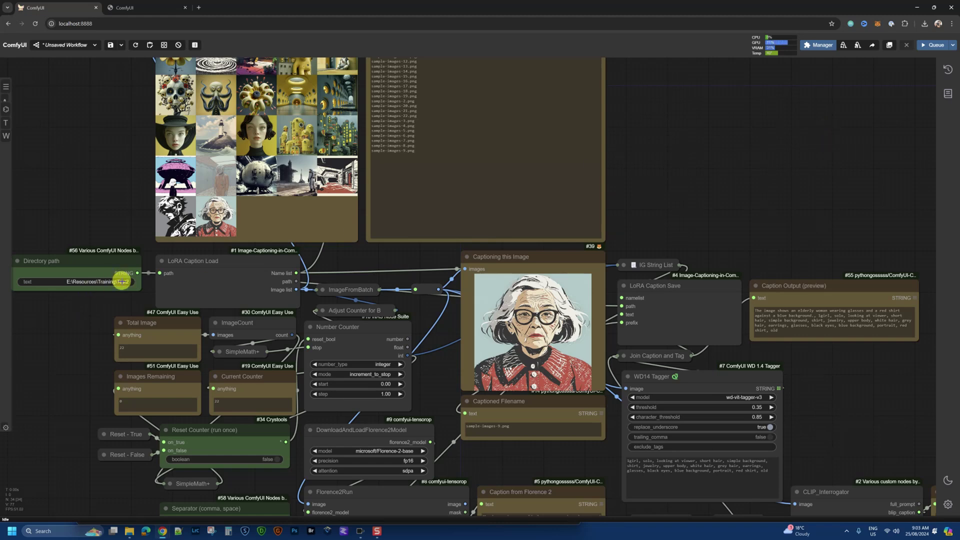
{"action": "double_click", "coordinate": [121, 280]}
{"action": "left_click", "coordinate": [223, 256]}
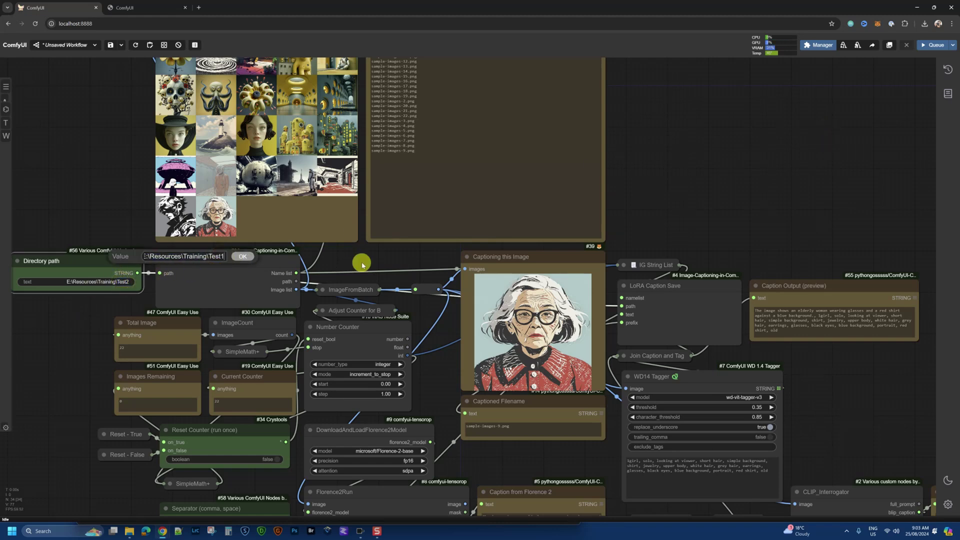
{"action": "type", "text": "1"}
{"action": "left_click", "coordinate": [242, 256]}
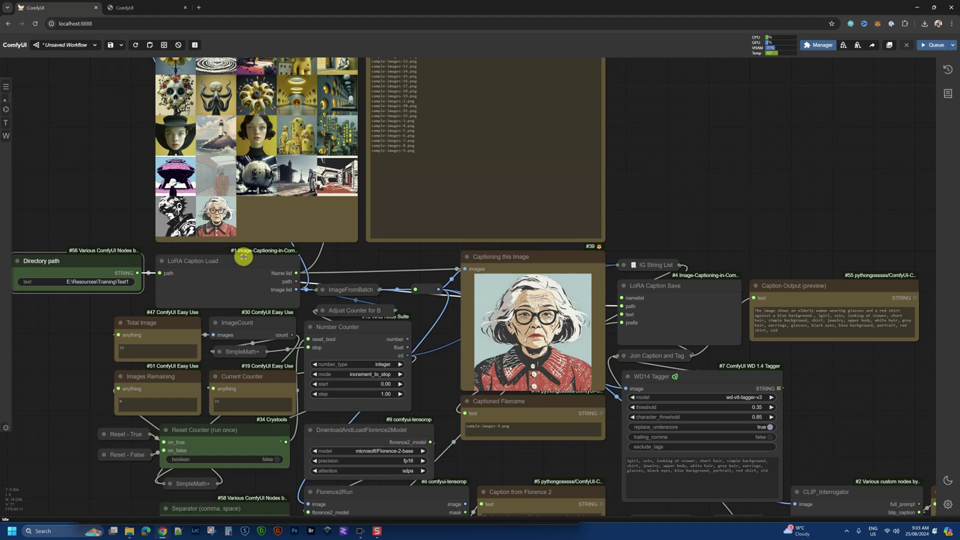
{"action": "left_click", "coordinate": [933, 45]}
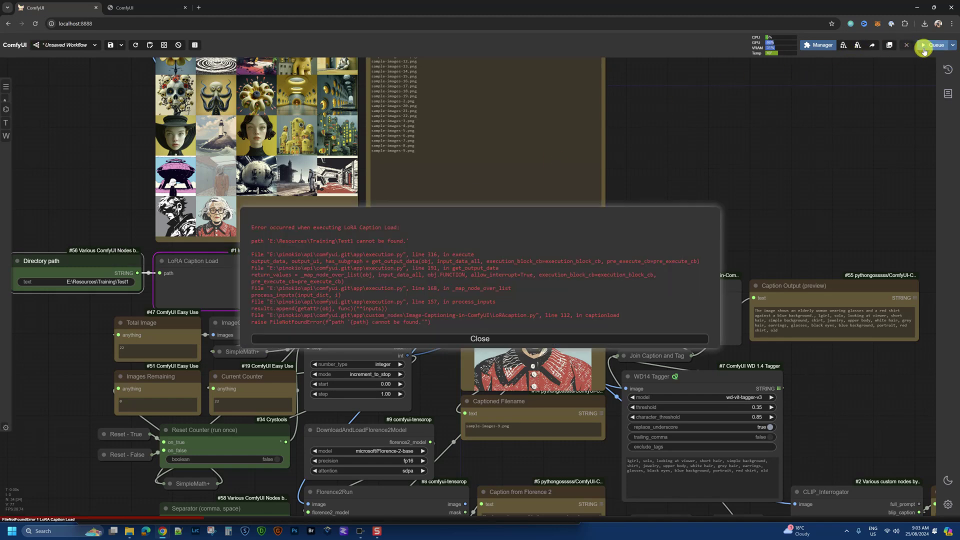
- Dismiss the path error and edit the Directory path back toward Test2
{"action": "left_click", "coordinate": [425, 339]}
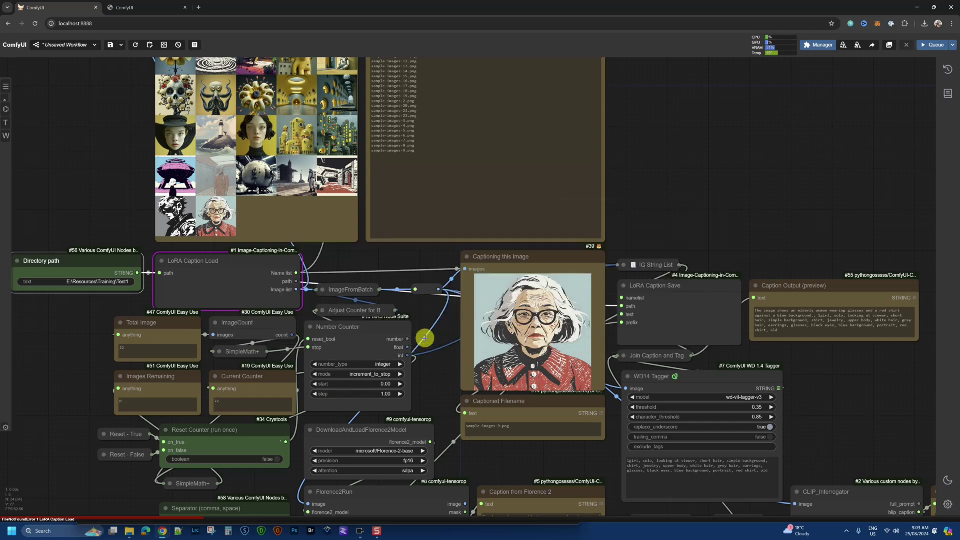
{"action": "left_click", "coordinate": [129, 282]}
{"action": "left_click", "coordinate": [229, 259]}
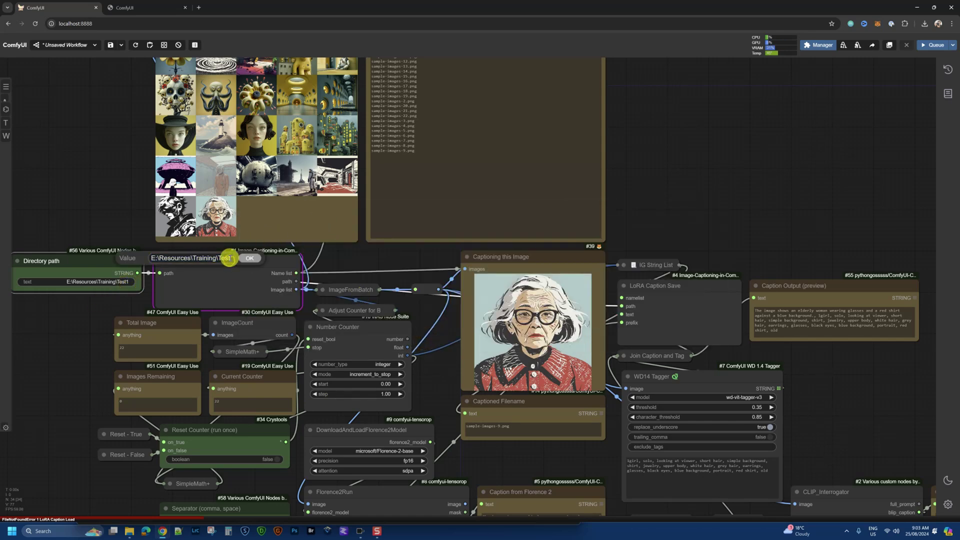
{"action": "type", "text": "1"}
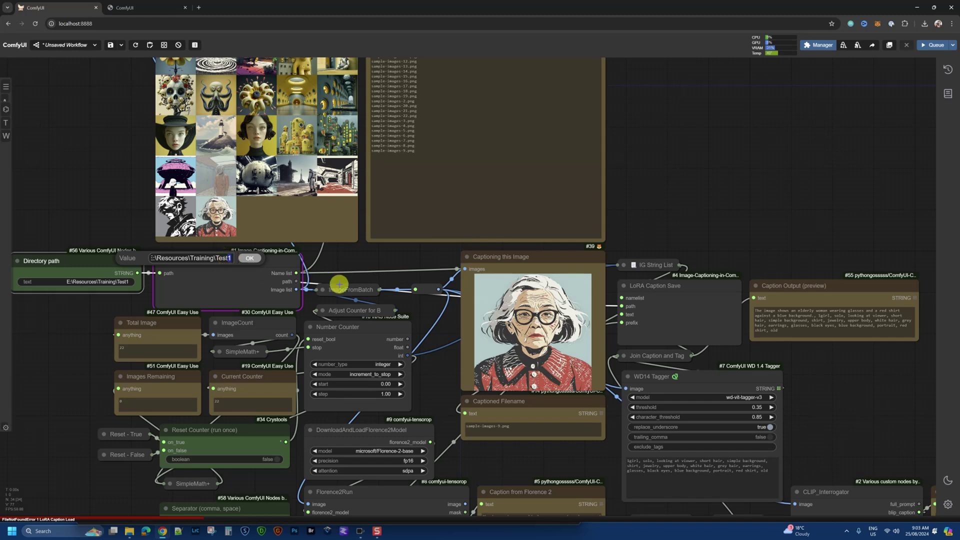
{"action": "type", "text": "2"}
- Confirm the Test2 directory path, set Reset Counter to true, and queue a run
{"action": "left_click", "coordinate": [249, 260]}
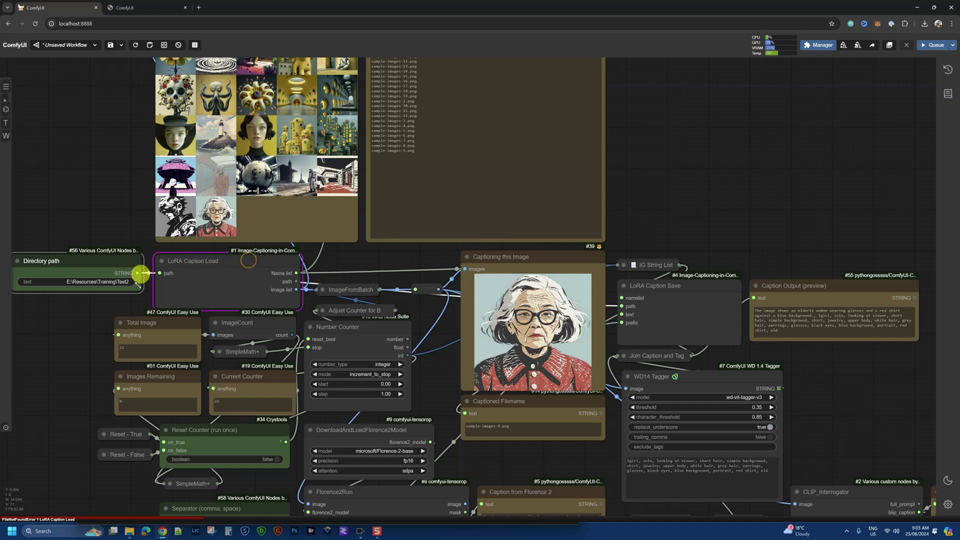
{"action": "left_click_drag", "start_coordinate": [71, 404], "coordinate": [77, 339]}
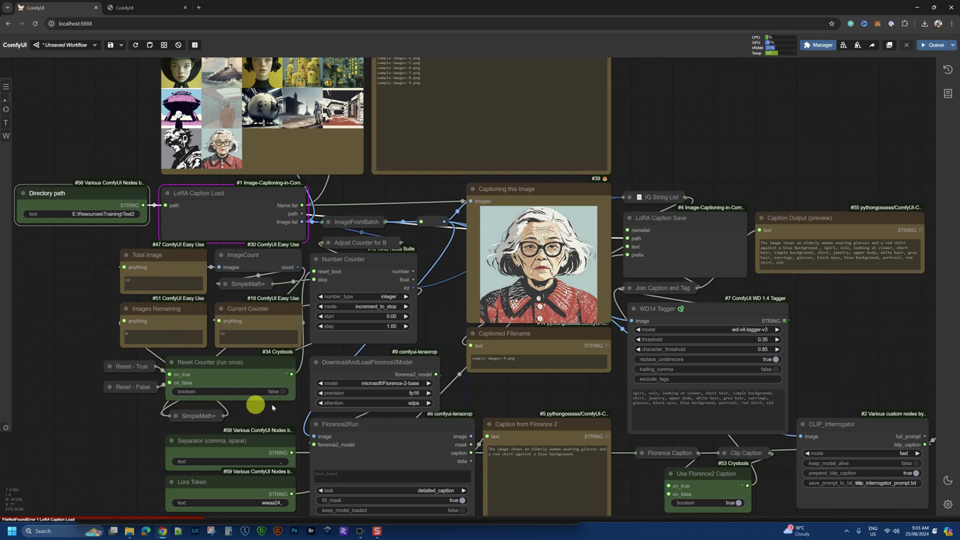
{"action": "left_click", "coordinate": [281, 391]}
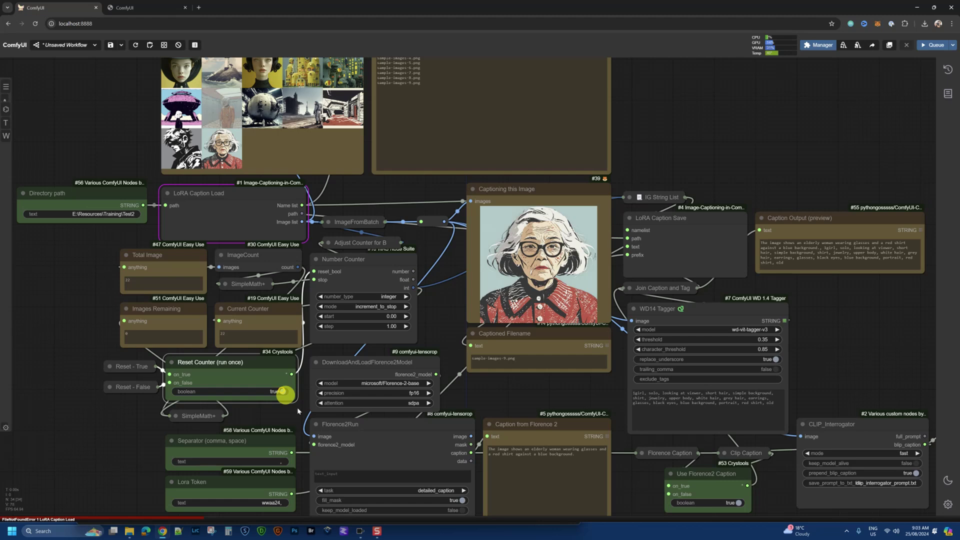
{"action": "left_click", "coordinate": [929, 45]}
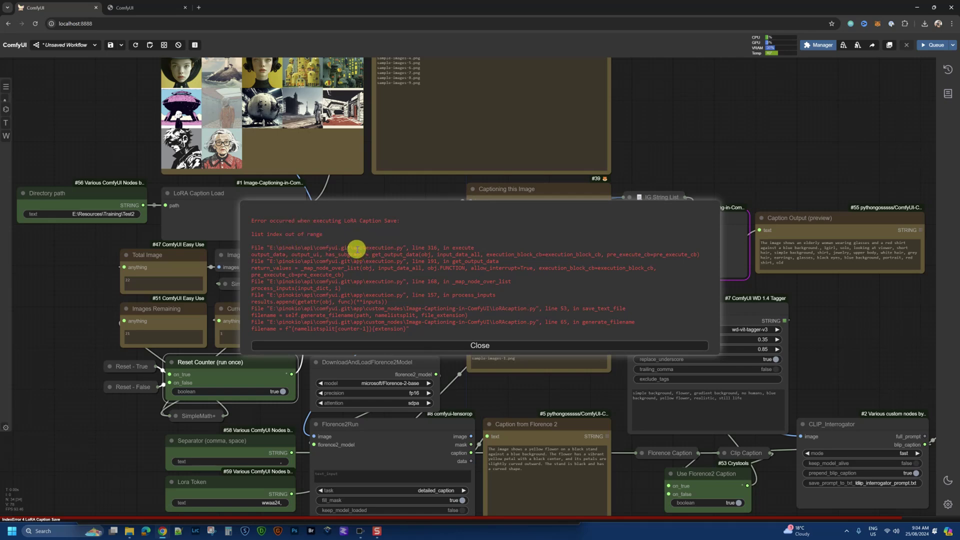
- Open Test2 in File Explorer, preview sample-images-1.txt's flower caption, and delete that file
{"action": "left_click", "coordinate": [130, 532]}
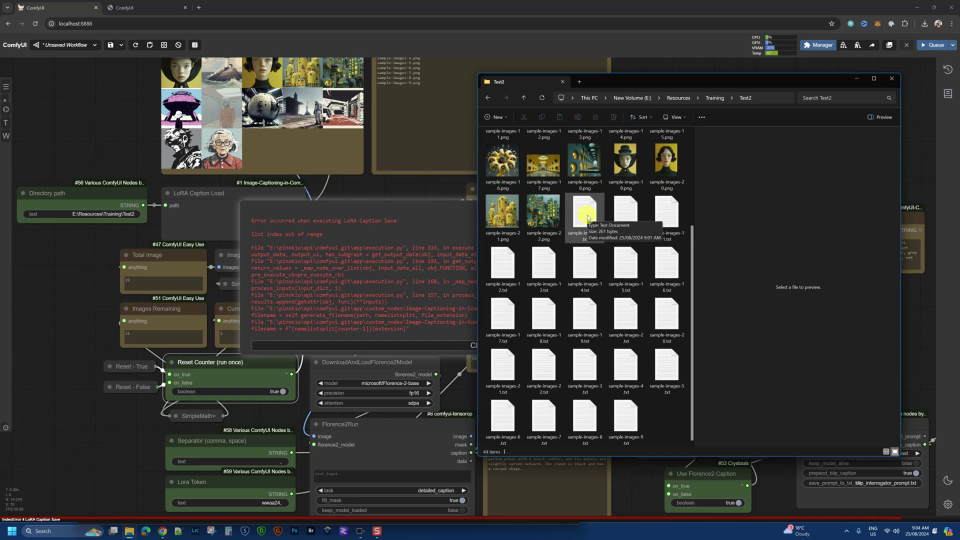
{"action": "left_click", "coordinate": [587, 217]}
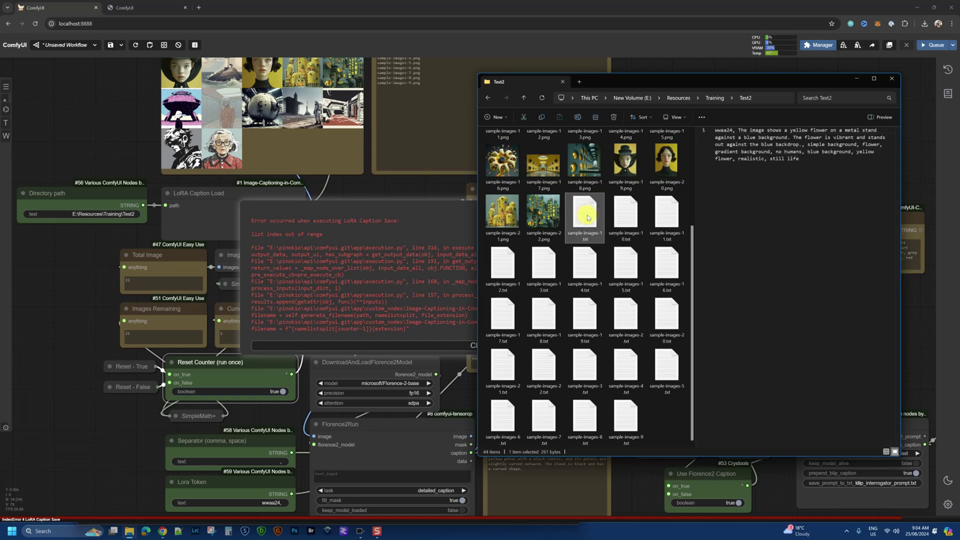
{"action": "right_click", "coordinate": [588, 218]}
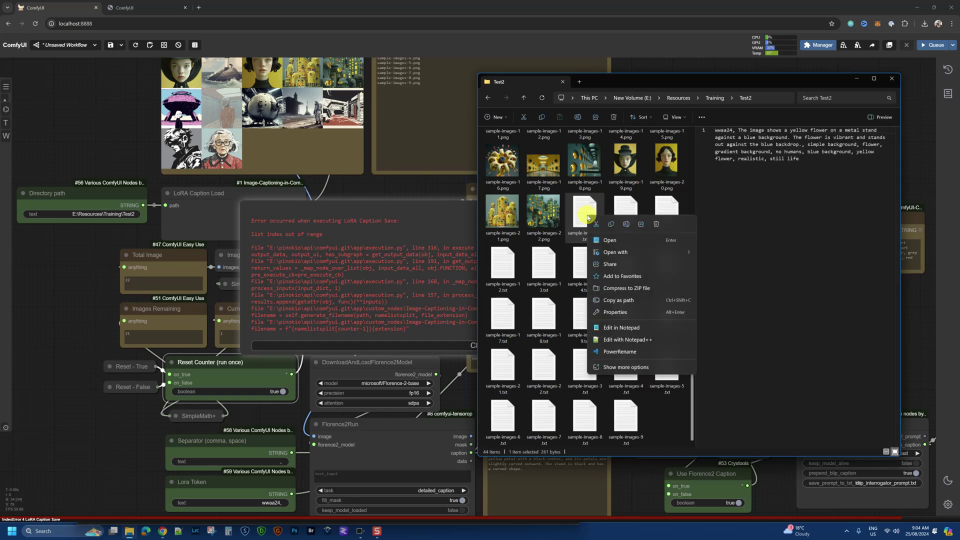
{"action": "left_click", "coordinate": [658, 224]}
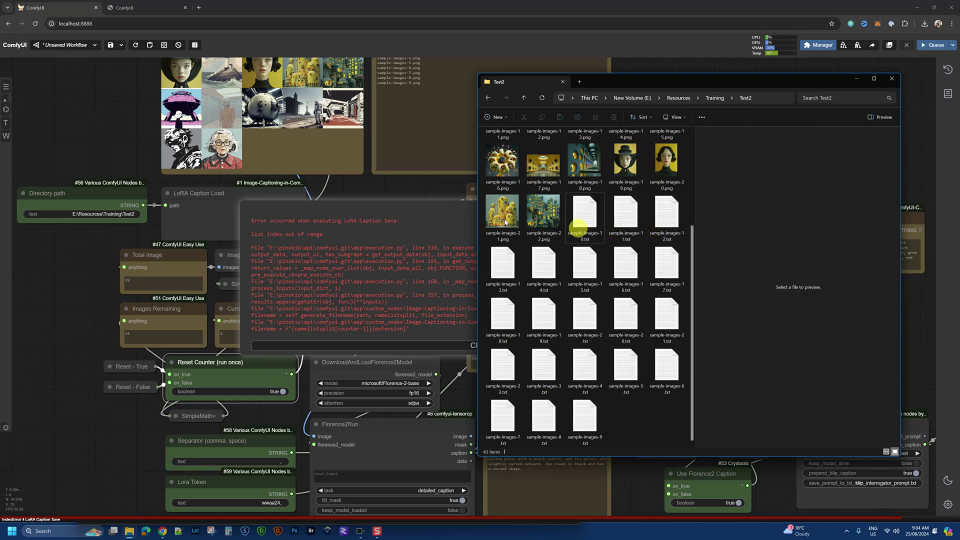
- Close ComfyUI's error, rerun the workflow, and reopen the Test2 folder to check captions
{"action": "left_click", "coordinate": [351, 211]}
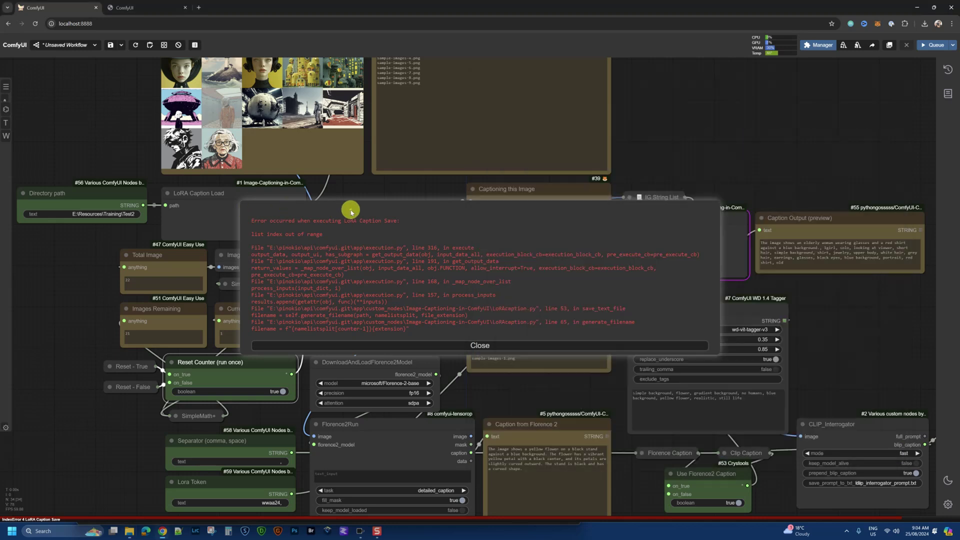
{"action": "left_click", "coordinate": [512, 345]}
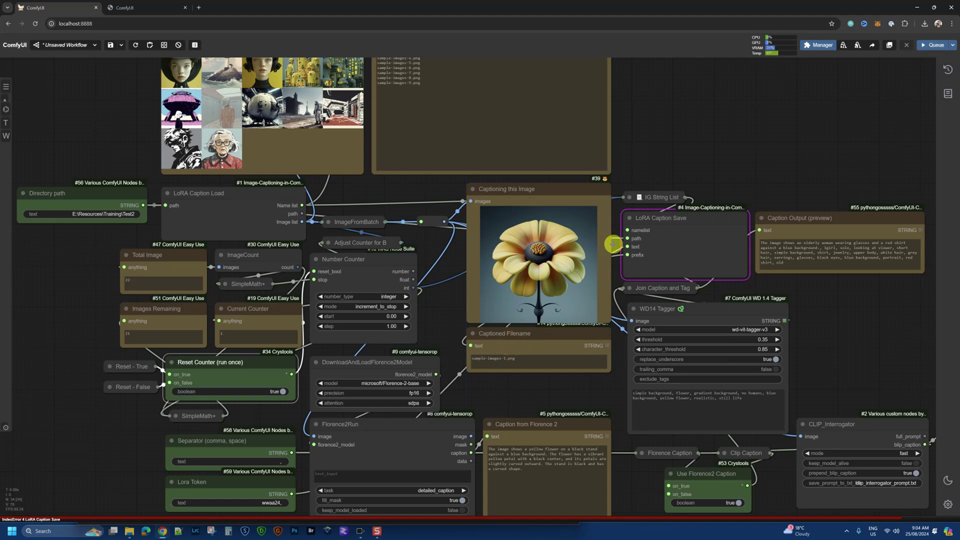
{"action": "left_click", "coordinate": [926, 46]}
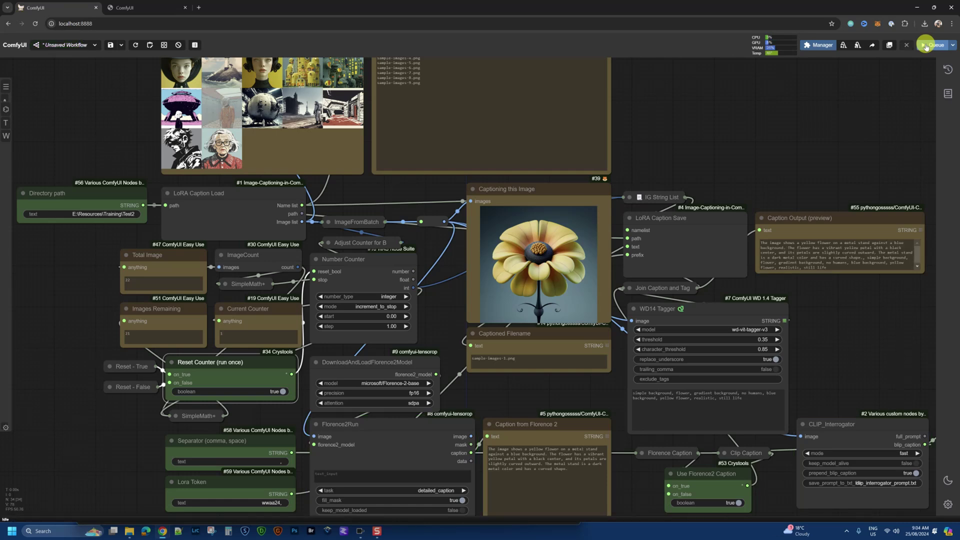
{"action": "left_click", "coordinate": [130, 531]}
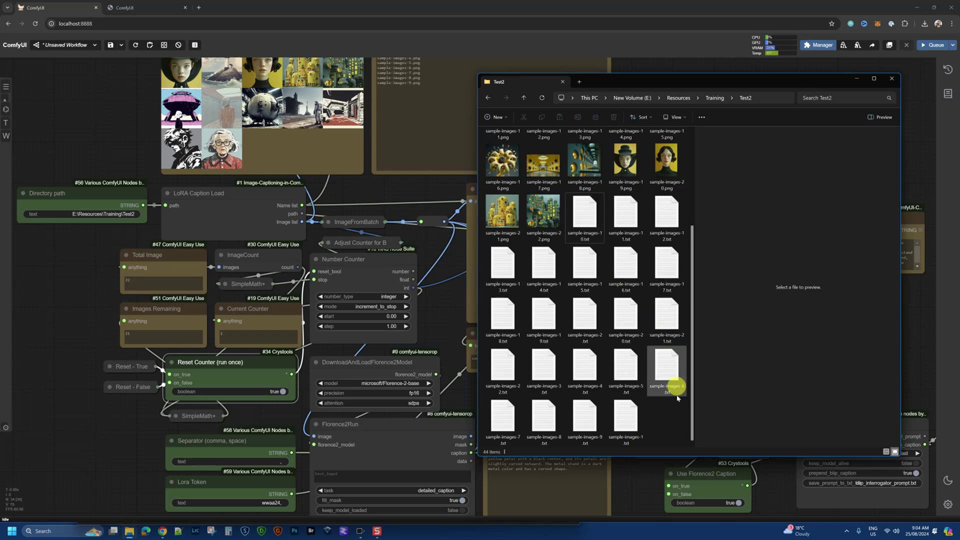
- Select all 22 caption .txt files in Test2, permanently delete them, and return to ComfyUI
{"action": "left_click", "coordinate": [633, 426]}
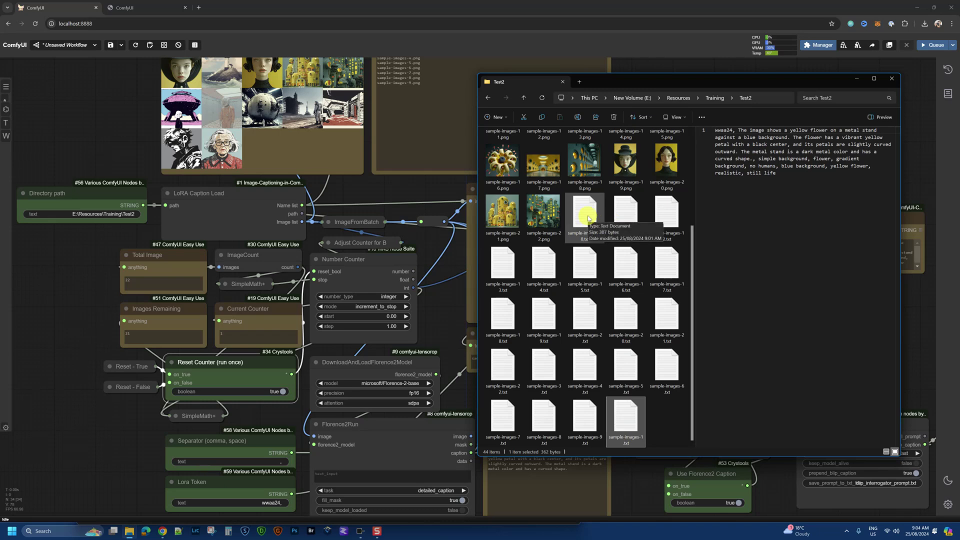
{"action": "left_click", "coordinate": [588, 219]}
{"action": "left_click", "coordinate": [626, 422], "text": "shift"}
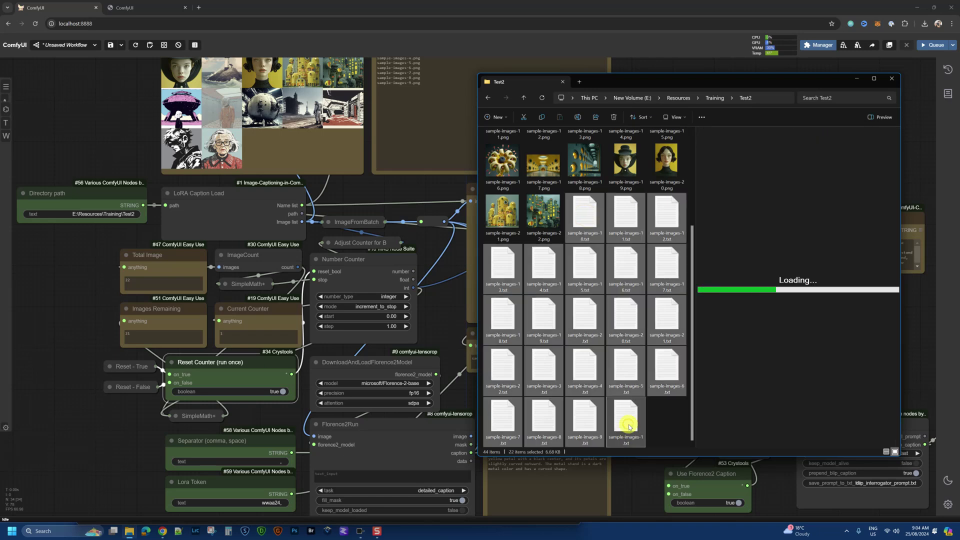
{"action": "key", "text": "shift+Delete"}
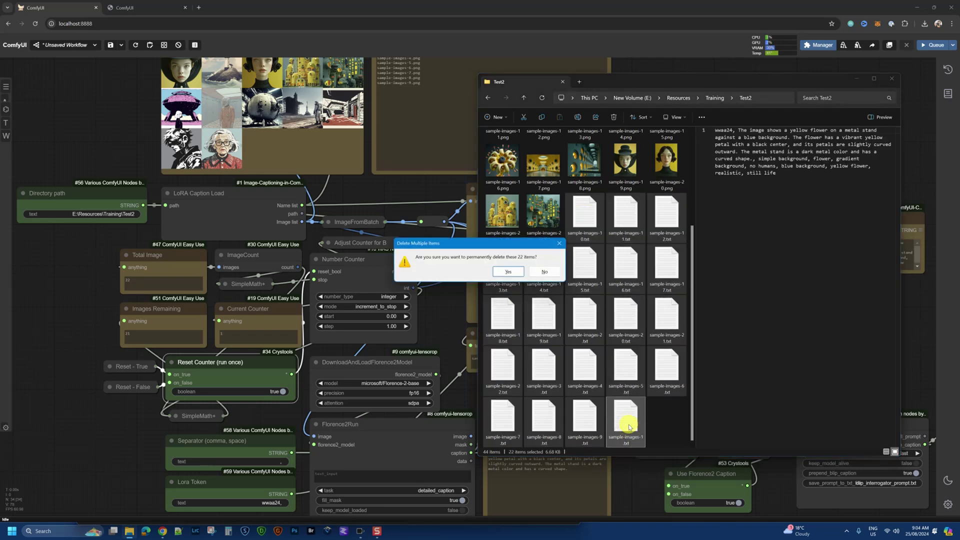
{"action": "key", "text": "Return"}
{"action": "left_click", "coordinate": [92, 309]}
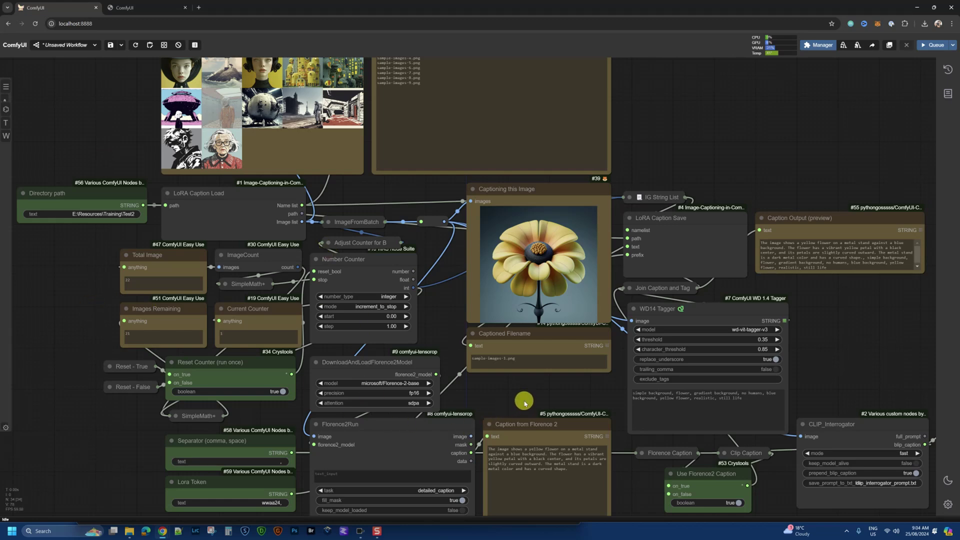
- Set Reset Counter to false, rerun the workflow, confirm sample-images-1.txt in Test2, and dismiss the error
{"action": "left_click_drag", "start_coordinate": [524, 403], "coordinate": [513, 376]}
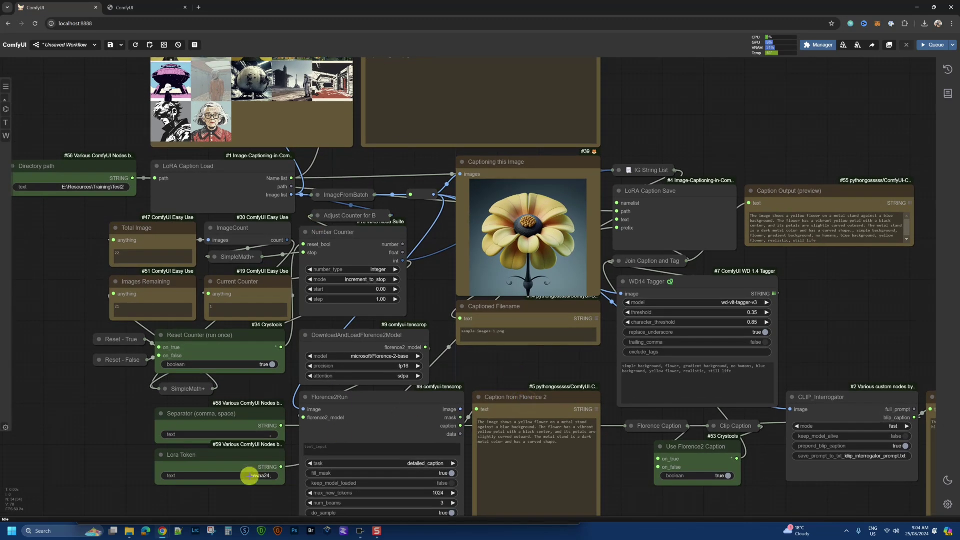
{"action": "left_click", "coordinate": [272, 365]}
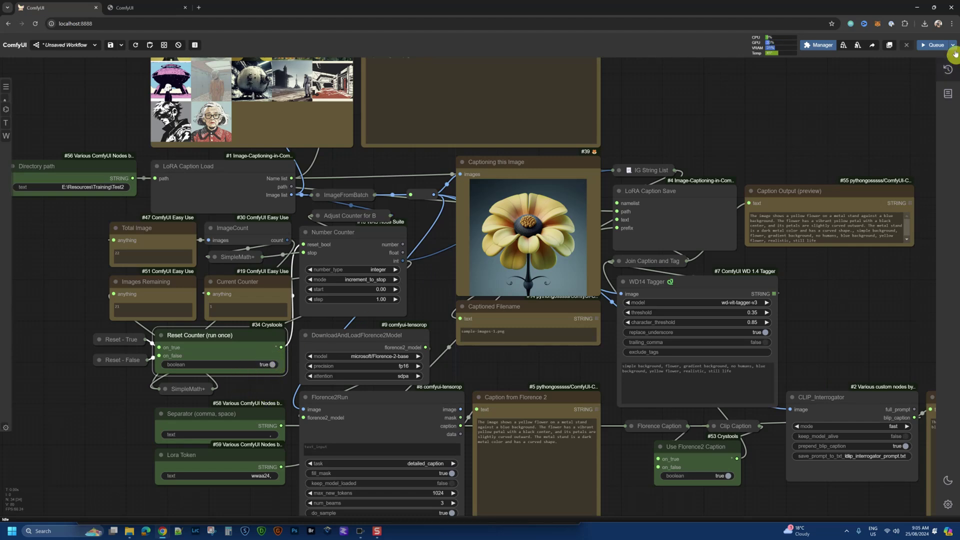
{"action": "left_click", "coordinate": [926, 47]}
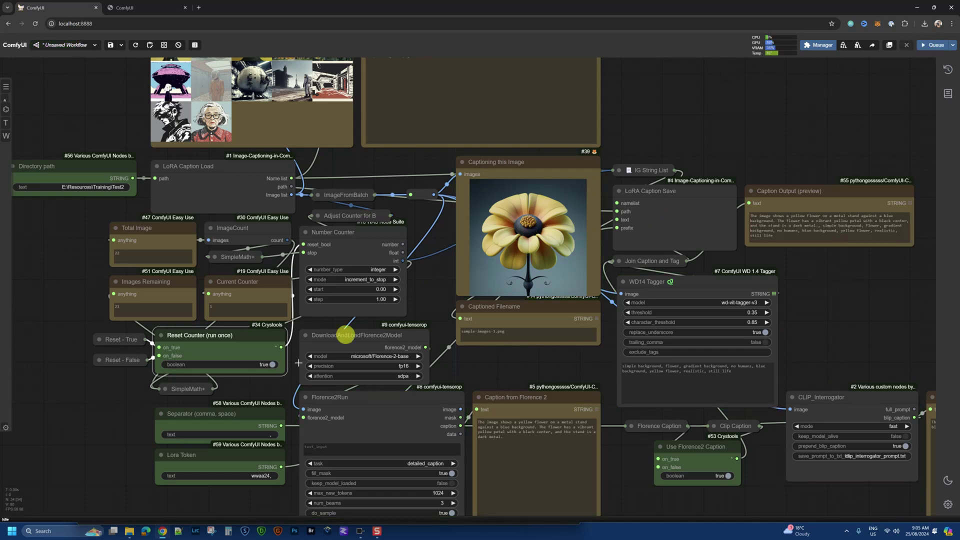
{"action": "left_click", "coordinate": [931, 46]}
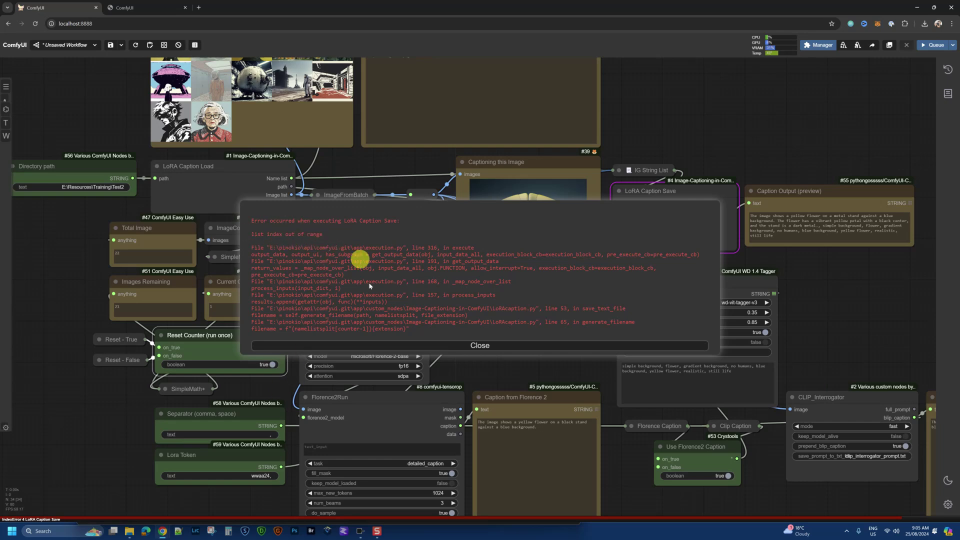
{"action": "left_click", "coordinate": [129, 531]}
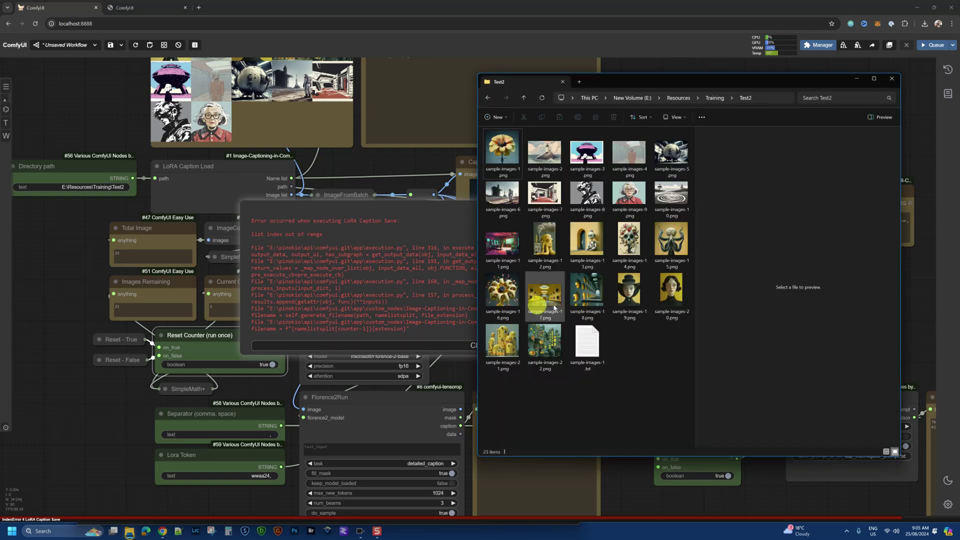
{"action": "left_click", "coordinate": [441, 345]}
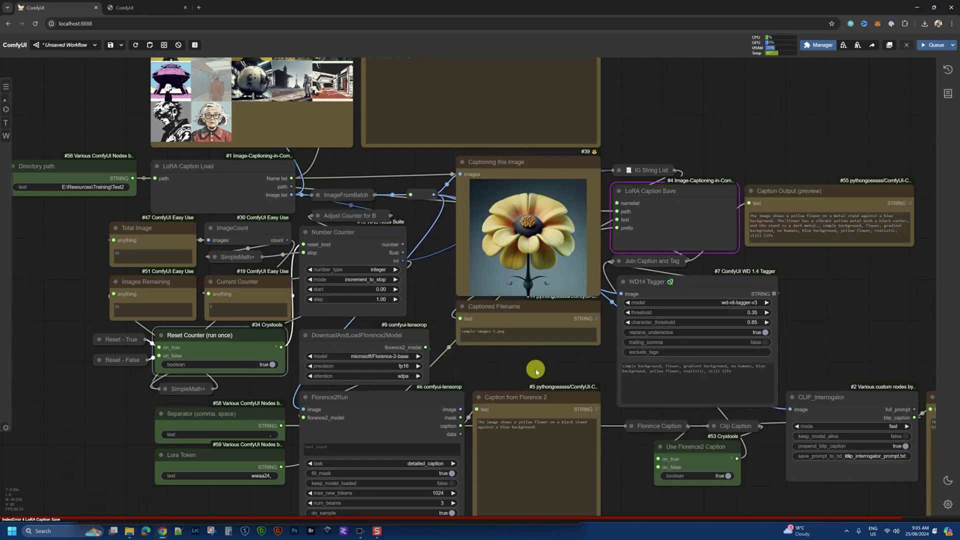
{"action": "scroll", "coordinate": [536, 371], "scroll_direction": "down", "scroll_amount": 3}
{"action": "scroll", "coordinate": [538, 371], "scroll_direction": "down", "scroll_amount": 2}
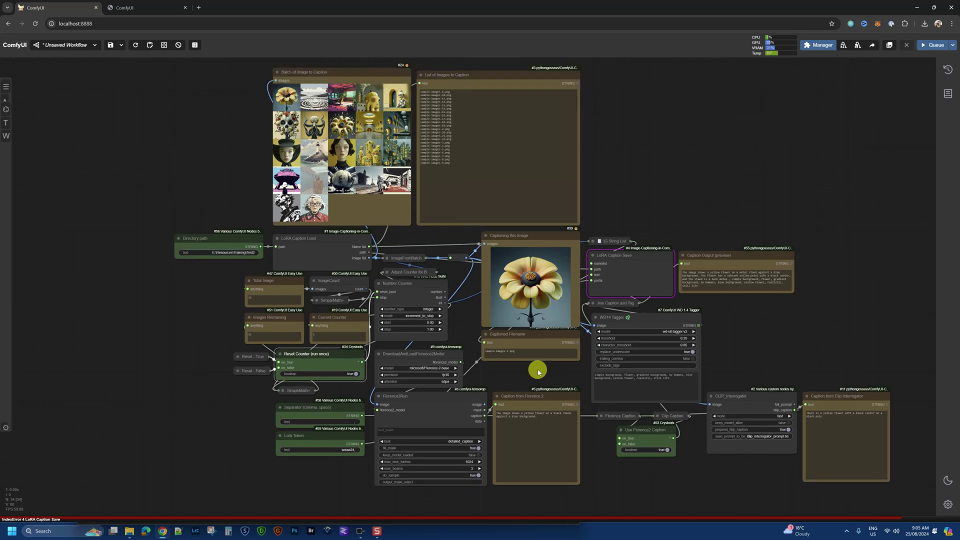
{"action": "left_click_drag", "start_coordinate": [552, 376], "coordinate": [478, 378]}
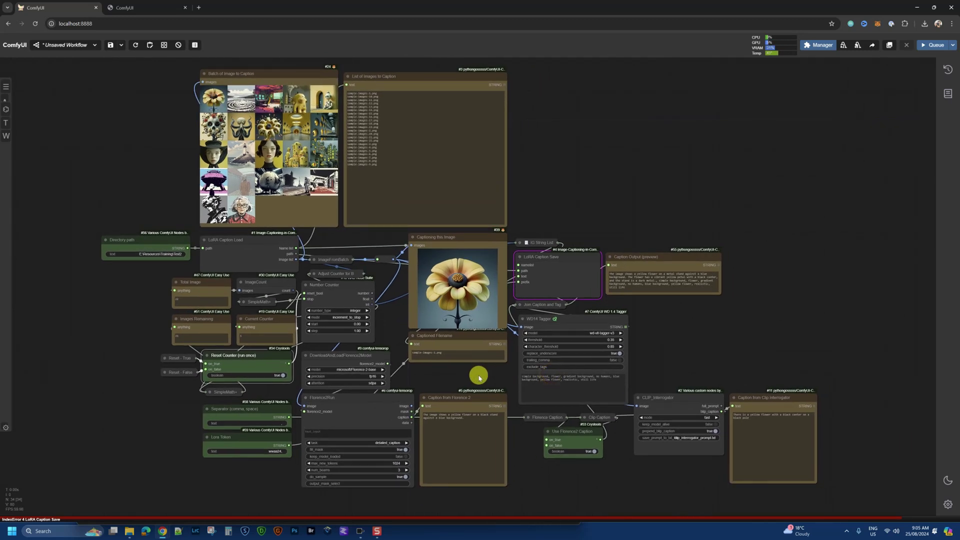